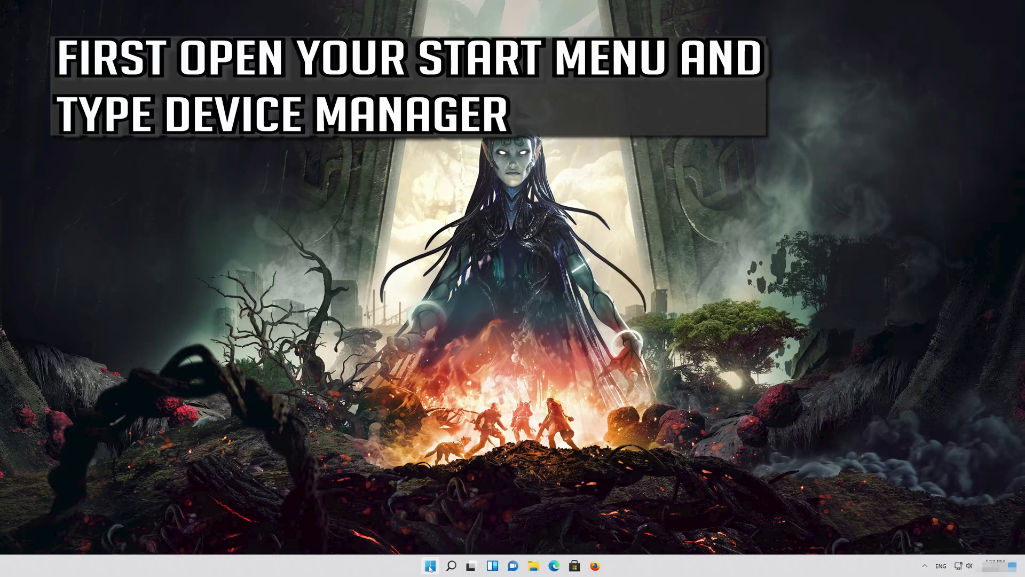
Step: Open Device Manager from Start search and bring up the NVIDIA GeForce RTX 3080 Ti's shortcut menu under Display adapters
left_click(429, 567)
type("de")
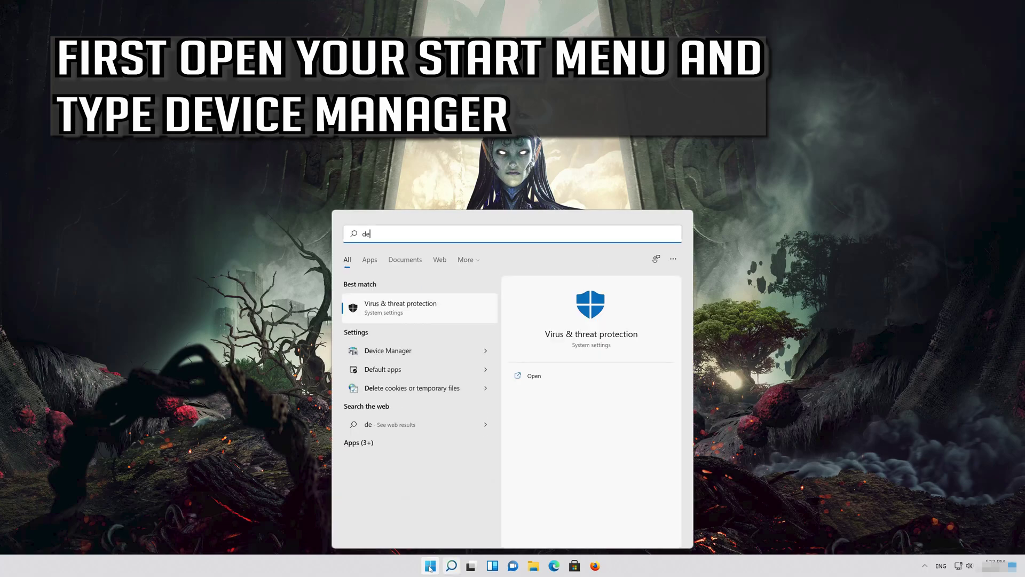
type("vice manager")
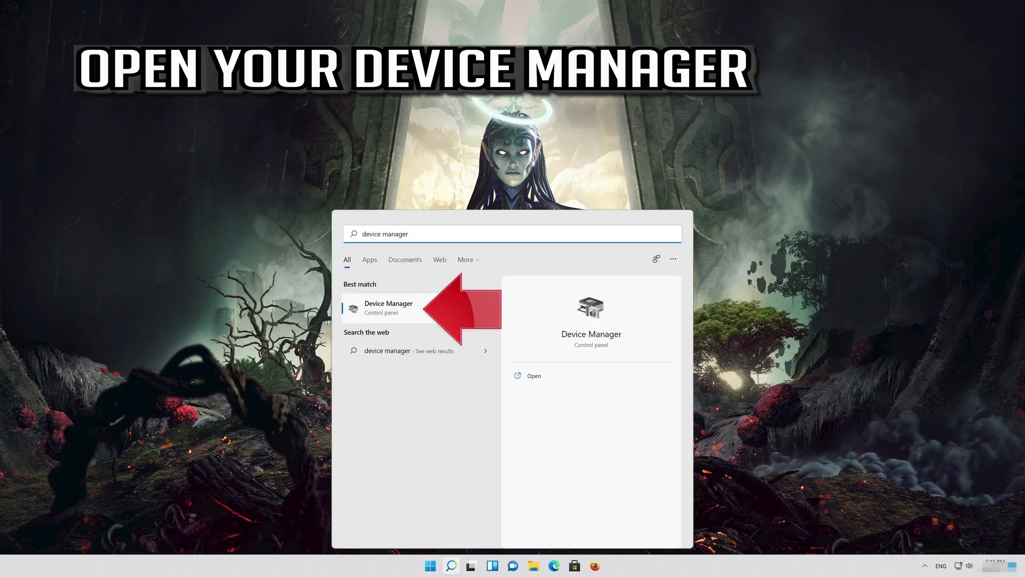
left_click(410, 312)
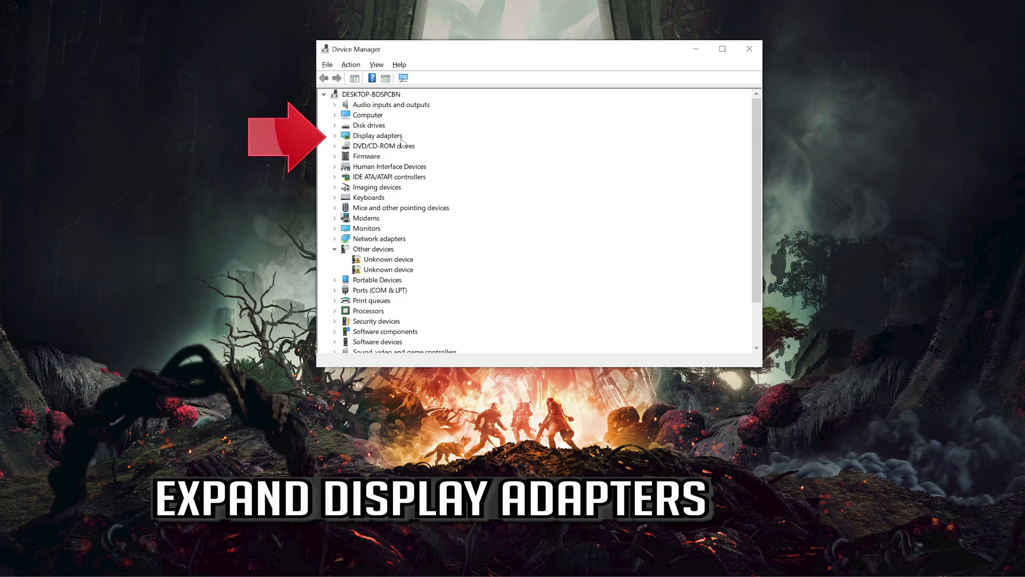
left_click(336, 137)
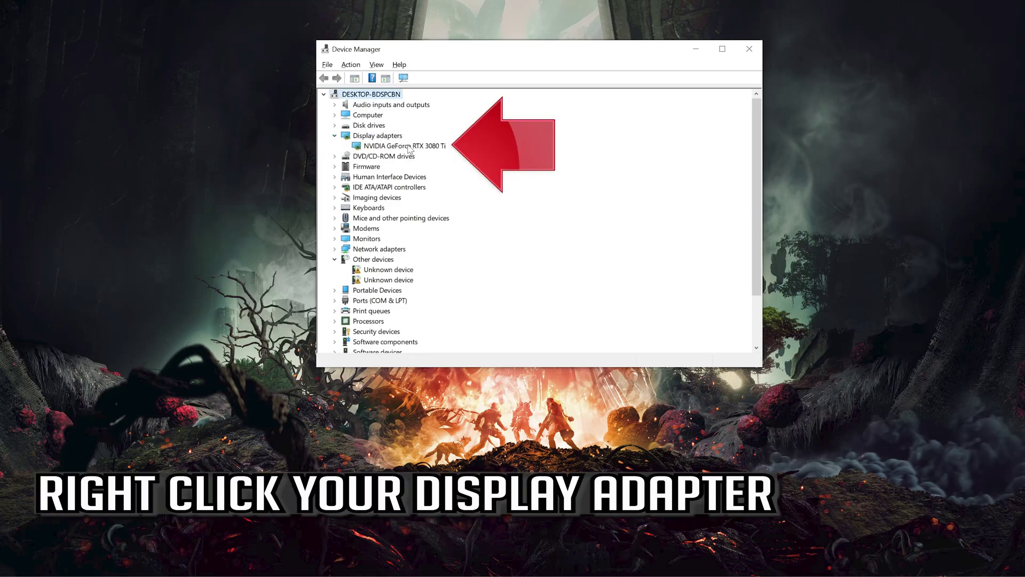
right_click(429, 149)
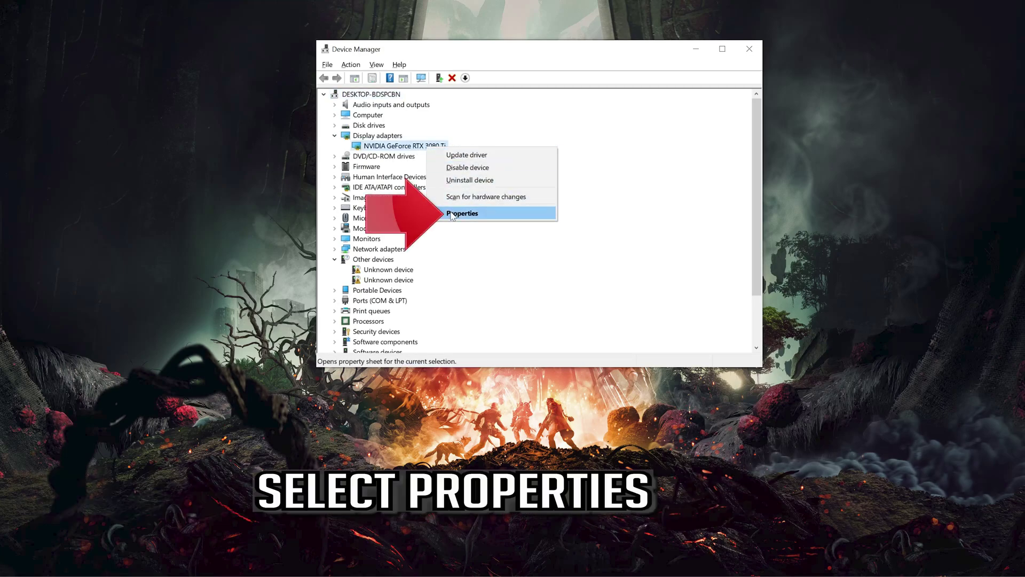
Step: From the RTX 3080 Ti's Properties Driver tab, launch the Update Driver wizard
left_click(490, 213)
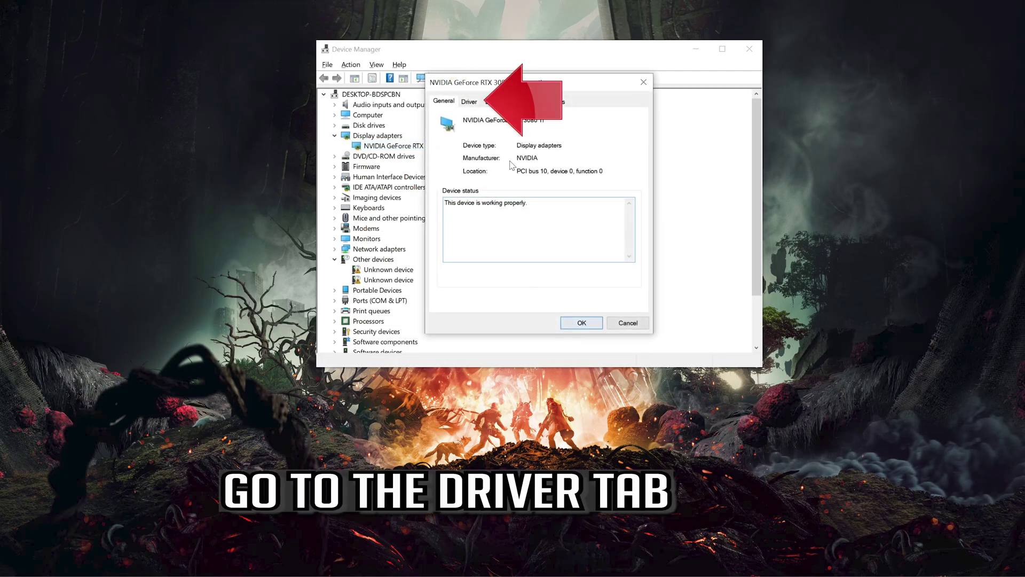
left_click(470, 101)
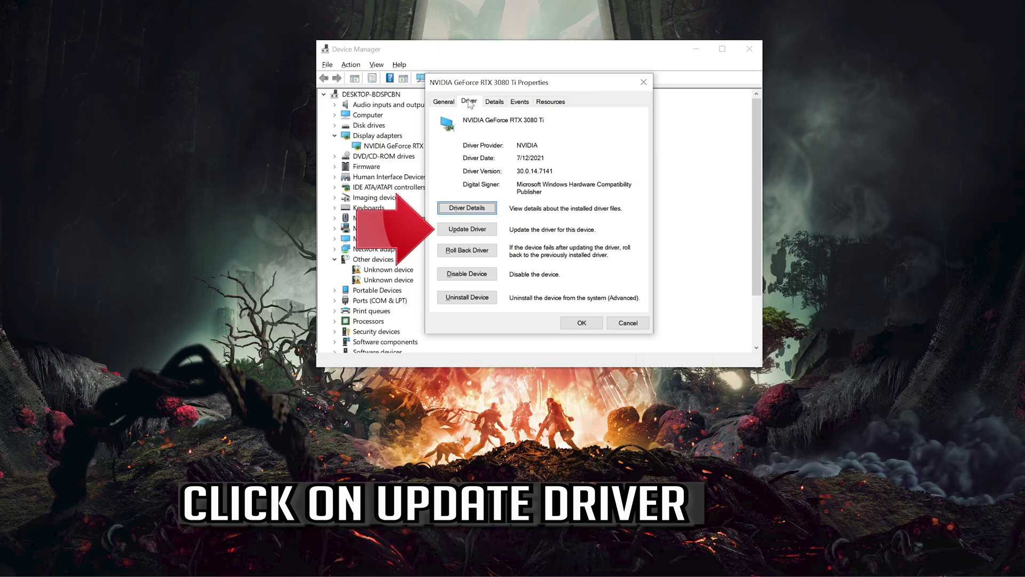
left_click(452, 231)
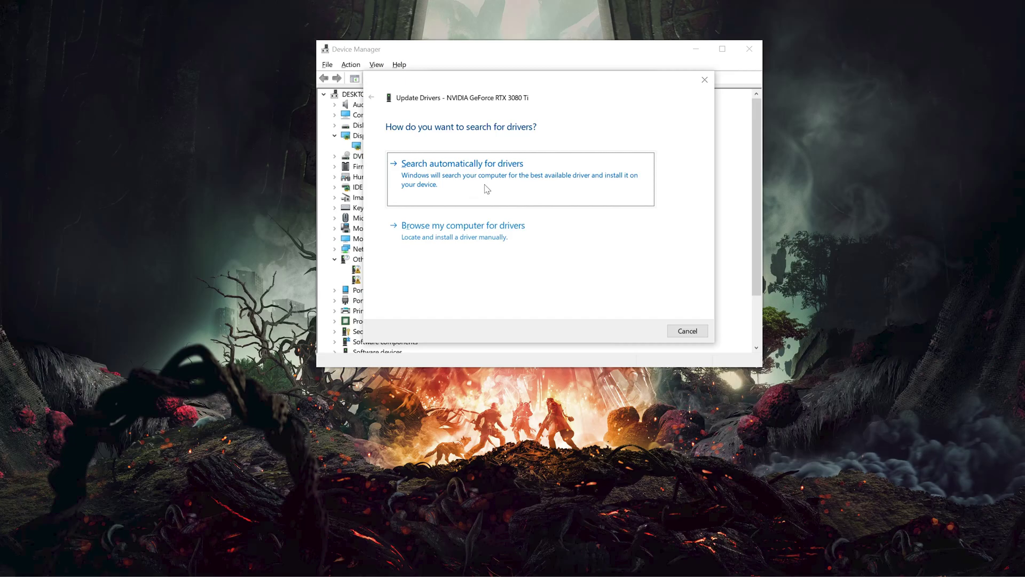
Step: Search automatically for a newer GPU driver, find the best one already installed, and close the wizard
left_click(487, 189)
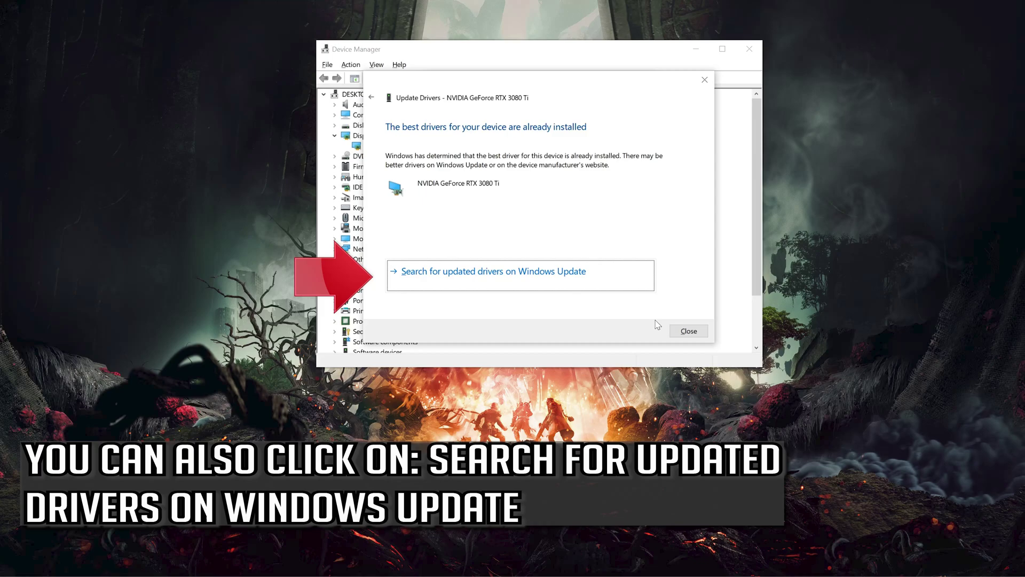
left_click(679, 331)
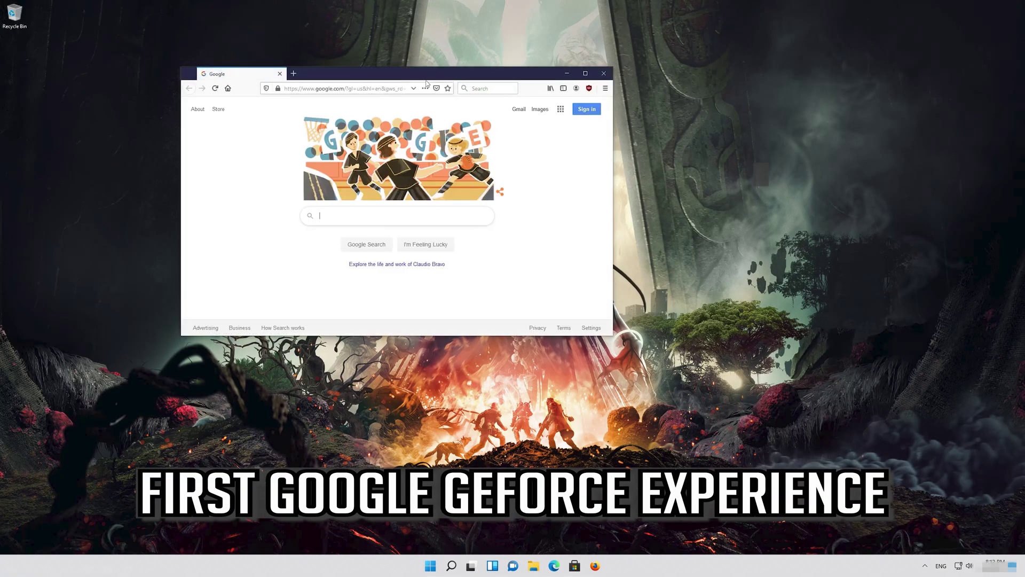
Step: Centre the Firefox window and search Google for 'geforce experience'
left_click_drag(430, 79, 502, 146)
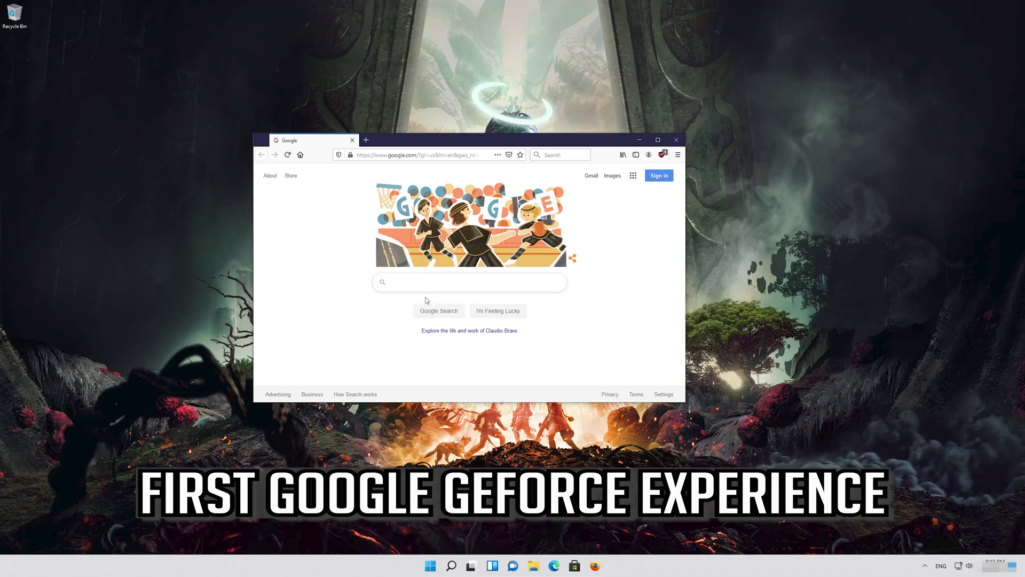
type("geforce e")
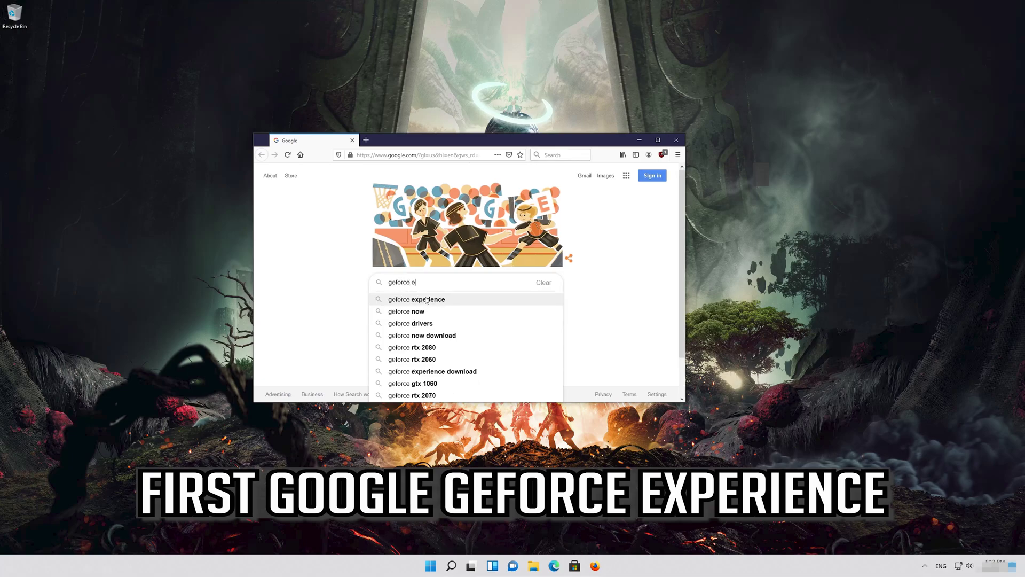
type("xperience")
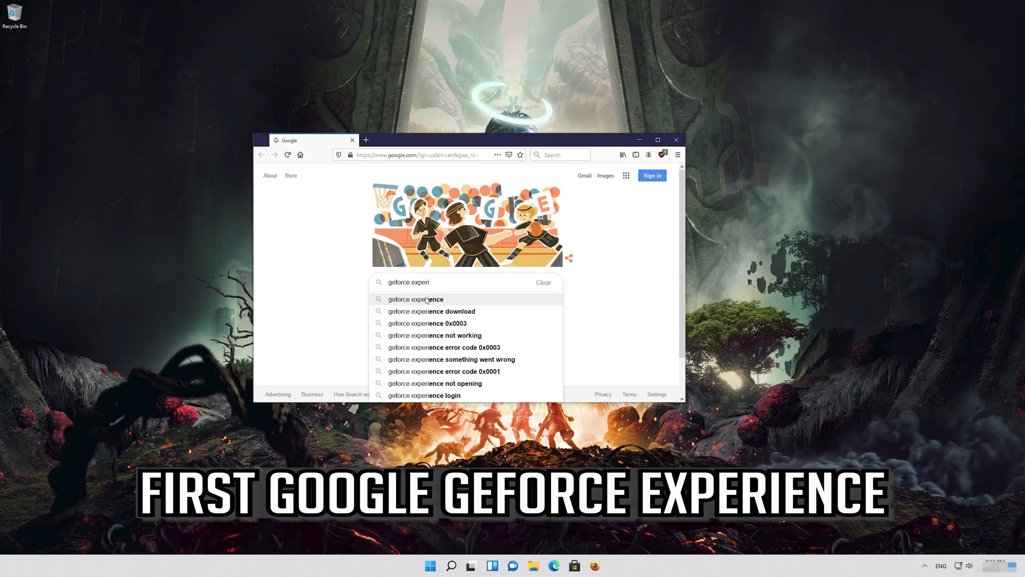
left_click(426, 300)
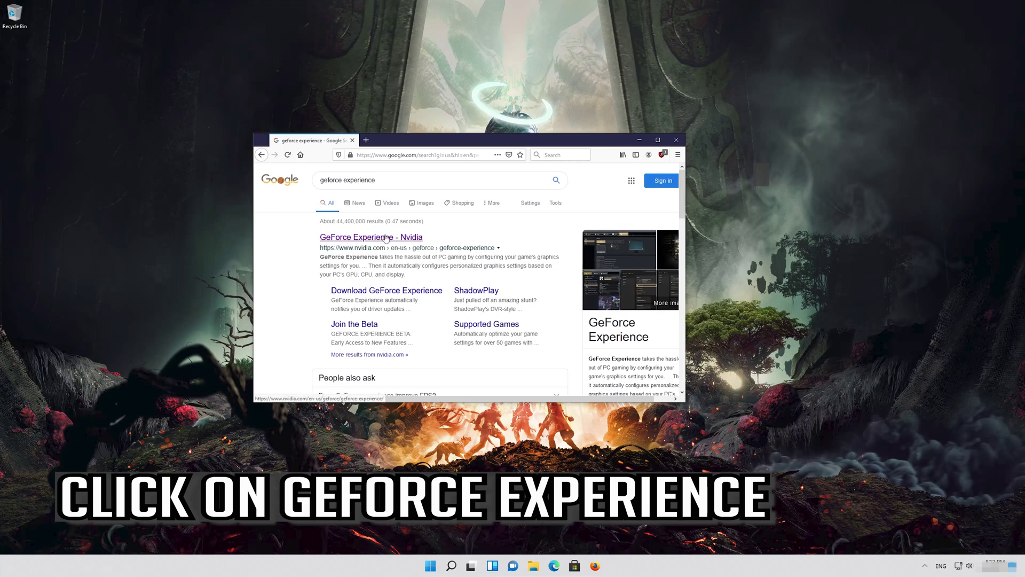
Step: Save the GeForce Experience installer from NVIDIA's official page, confirm it downloaded, and close Firefox
left_click(386, 237)
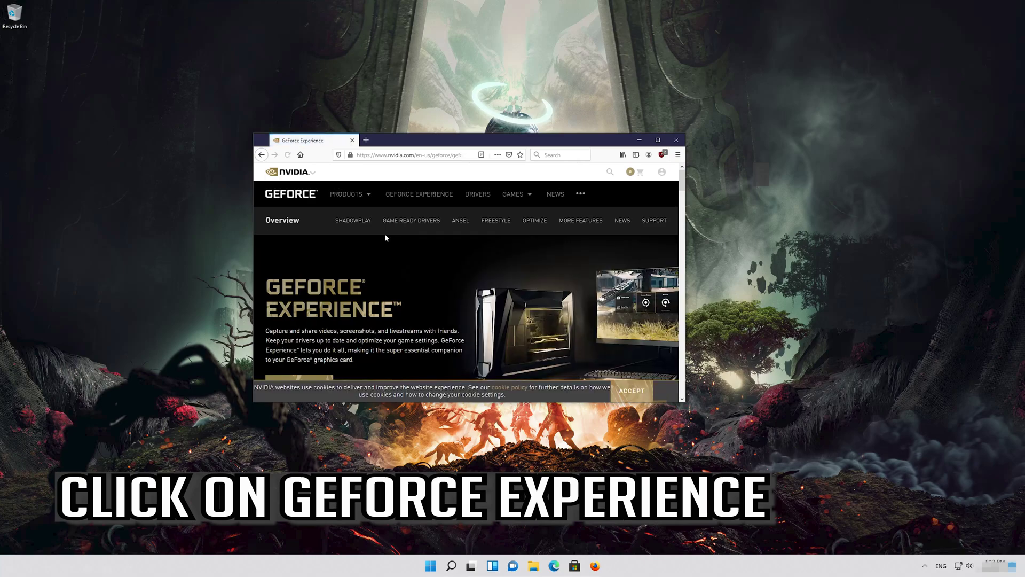
scroll(385, 236, "down", 3)
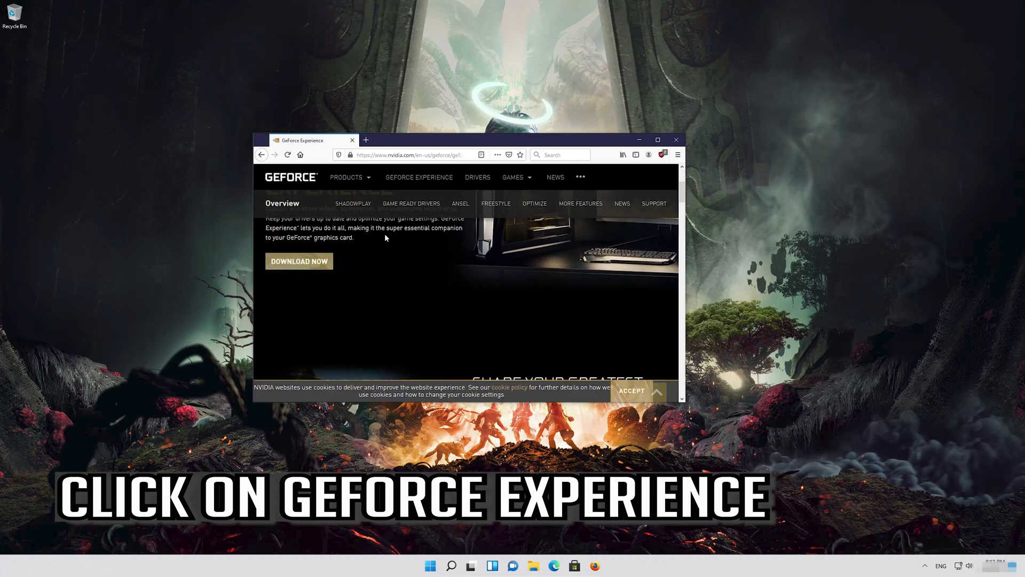
left_click(296, 262)
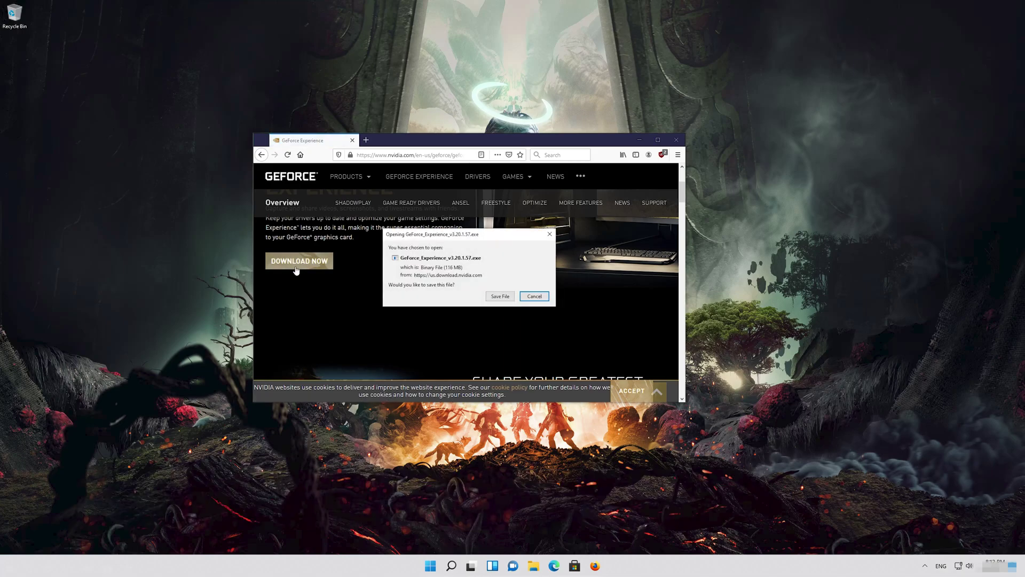
left_click(500, 296)
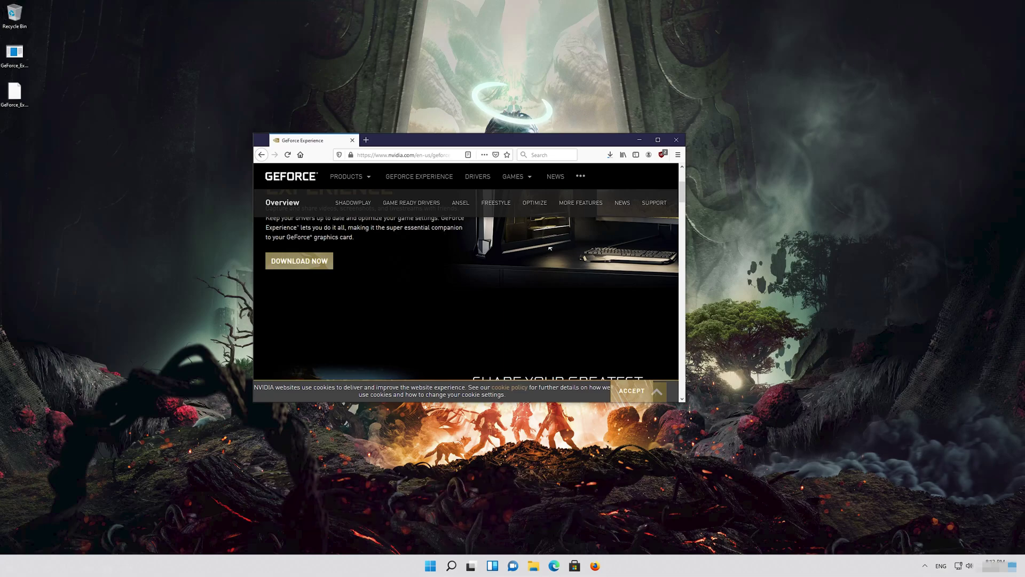
left_click(609, 155)
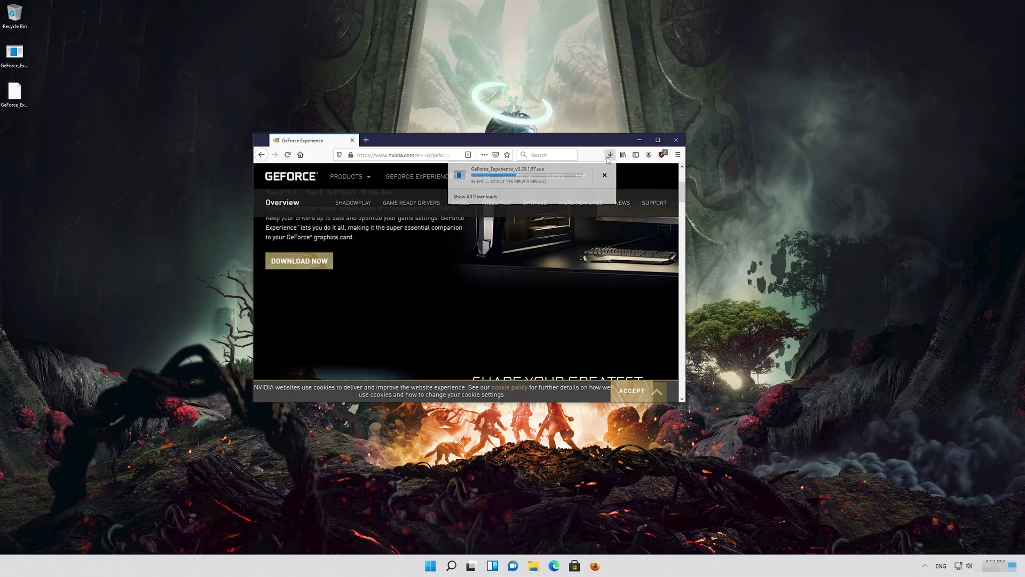
left_click(676, 141)
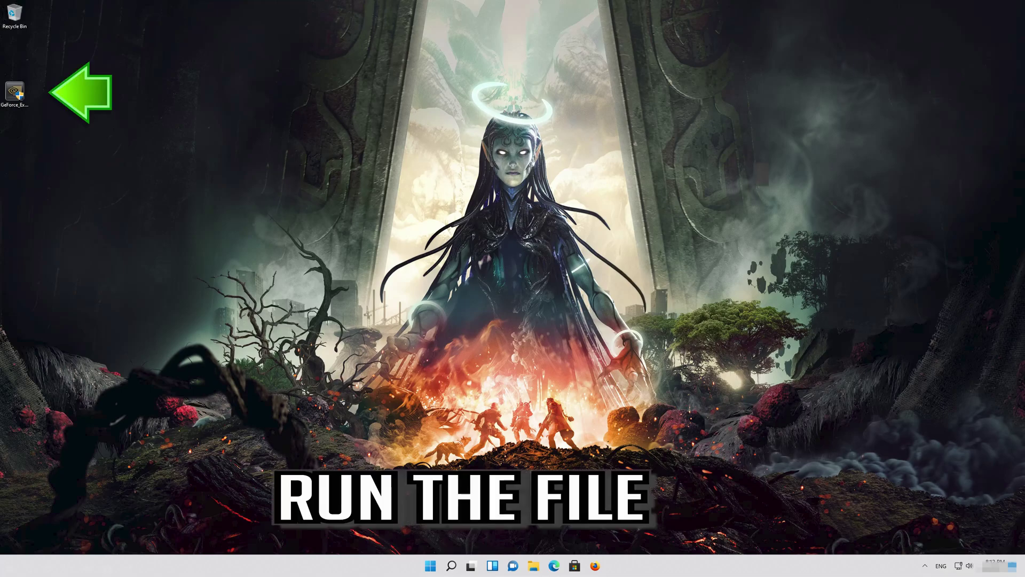
Step: Run the GeForce_Experience installer from the desktop and approve the User Account Control prompt
double_click(15, 92)
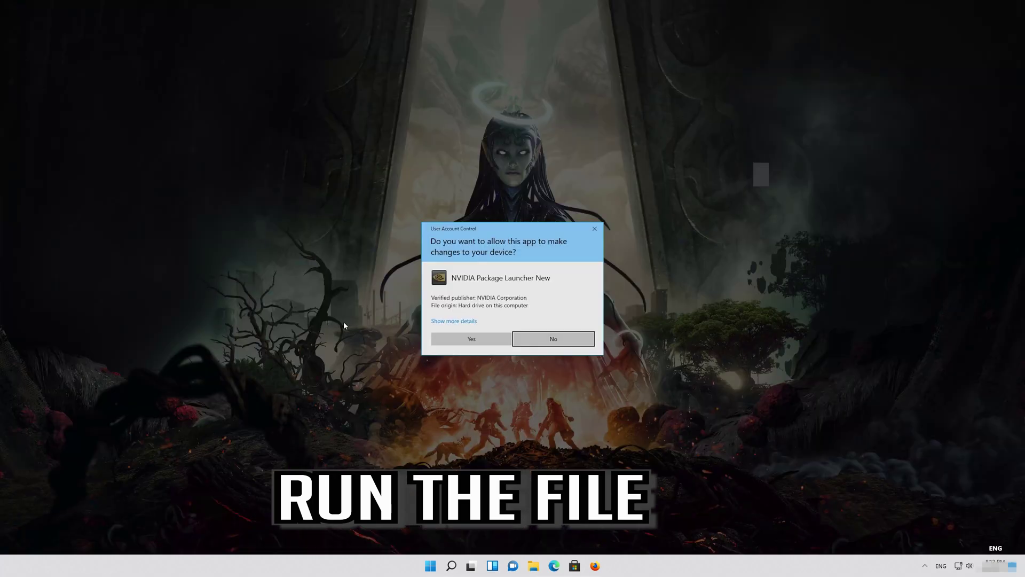
left_click(472, 338)
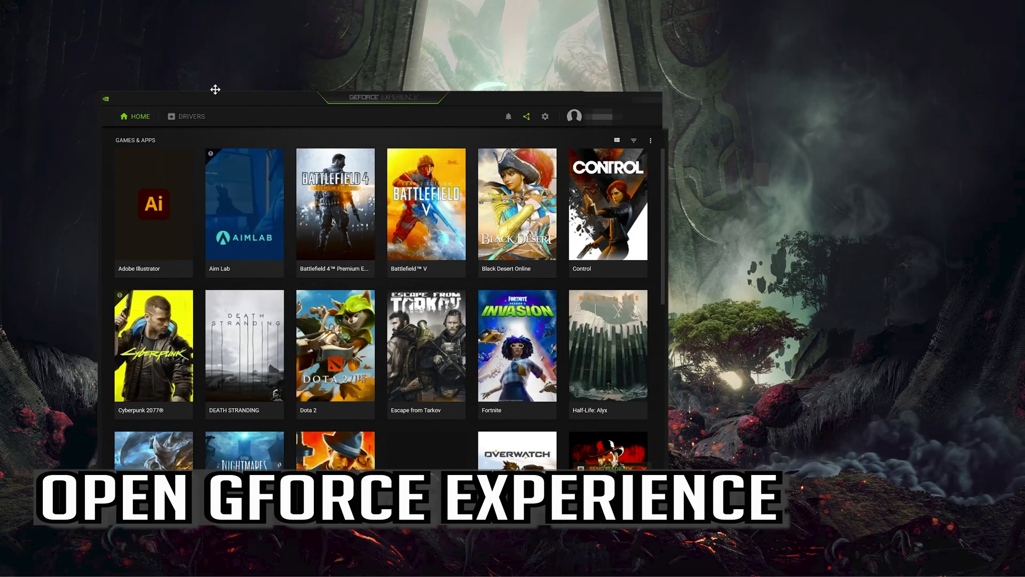
Step: On the DRIVERS page, check for updates to reveal Game Ready Driver 471.68
left_click_drag(258, 97, 385, 79)
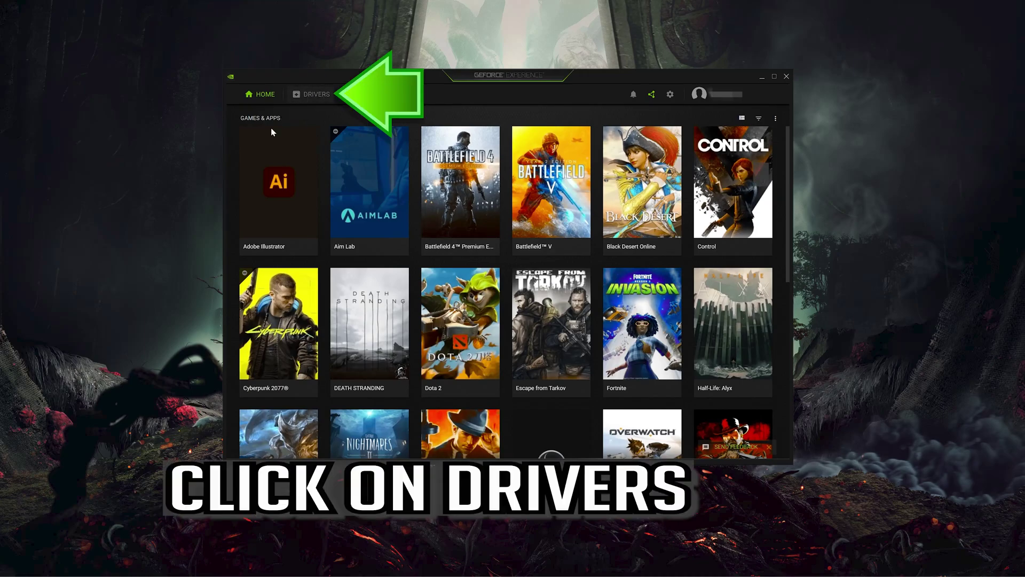
left_click(310, 96)
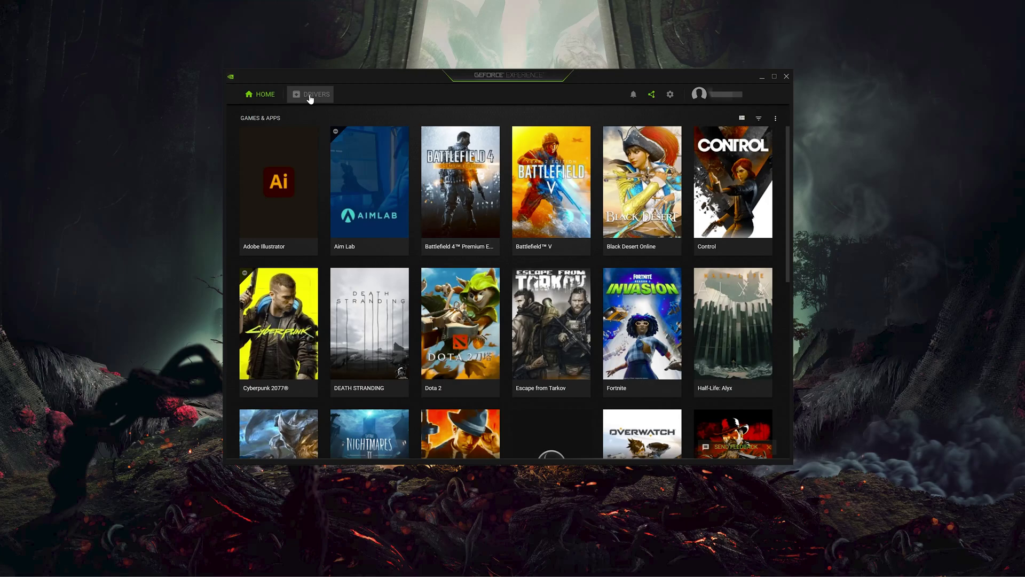
left_click(310, 99)
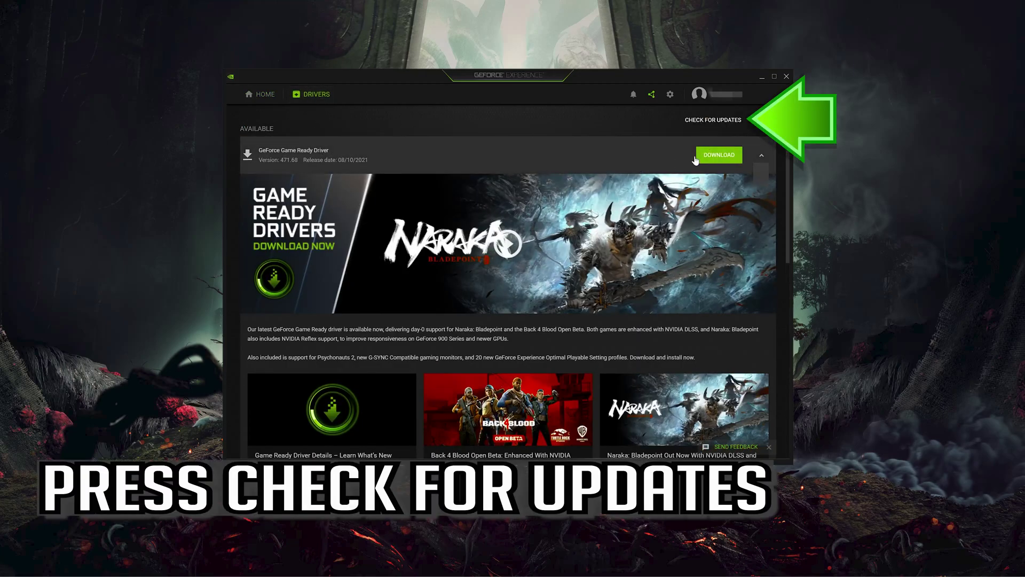
left_click(713, 121)
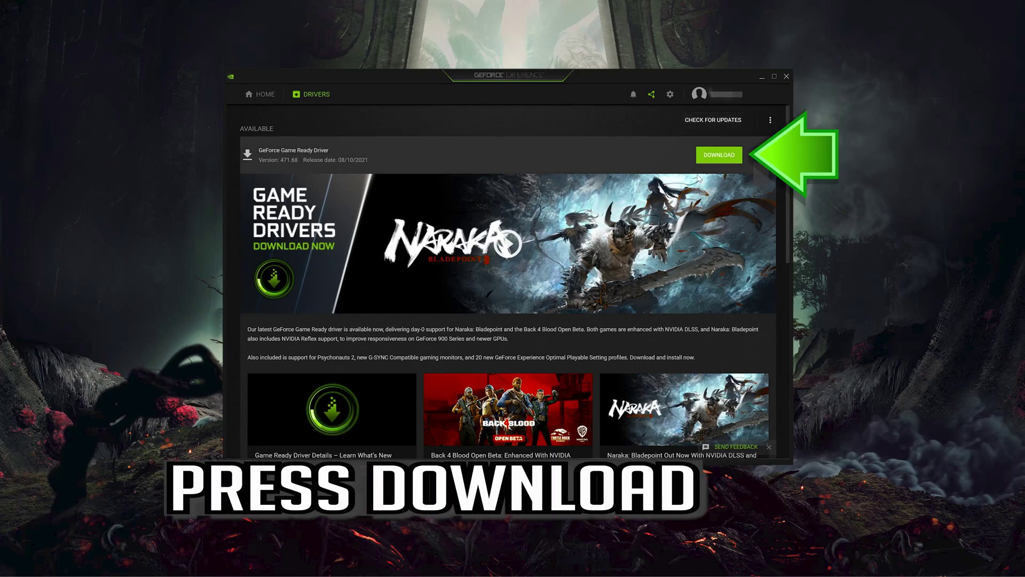
Step: Download GeForce Game Ready Driver 471.68 and install it with Express Installation
left_click(714, 155)
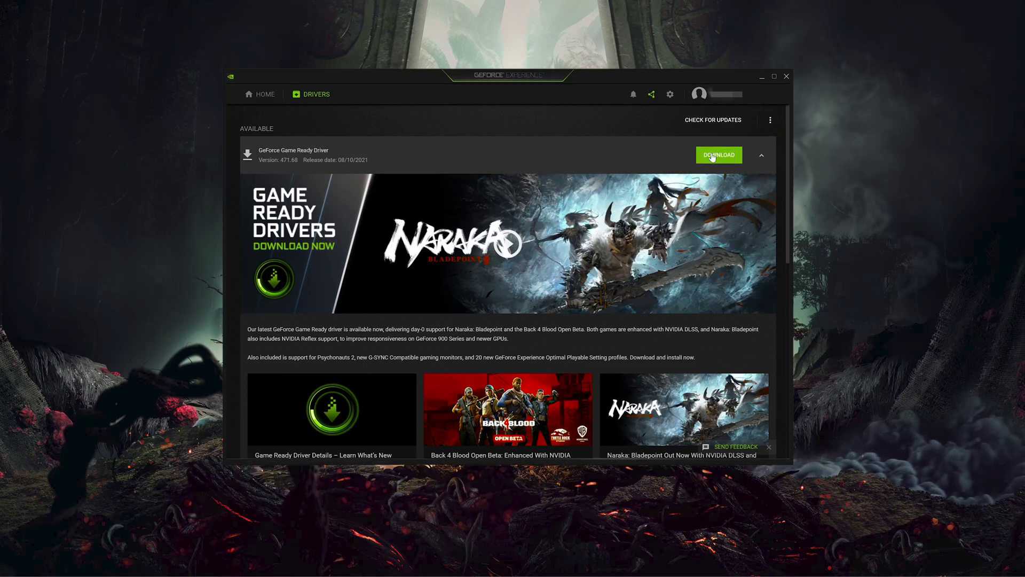
left_click(715, 155)
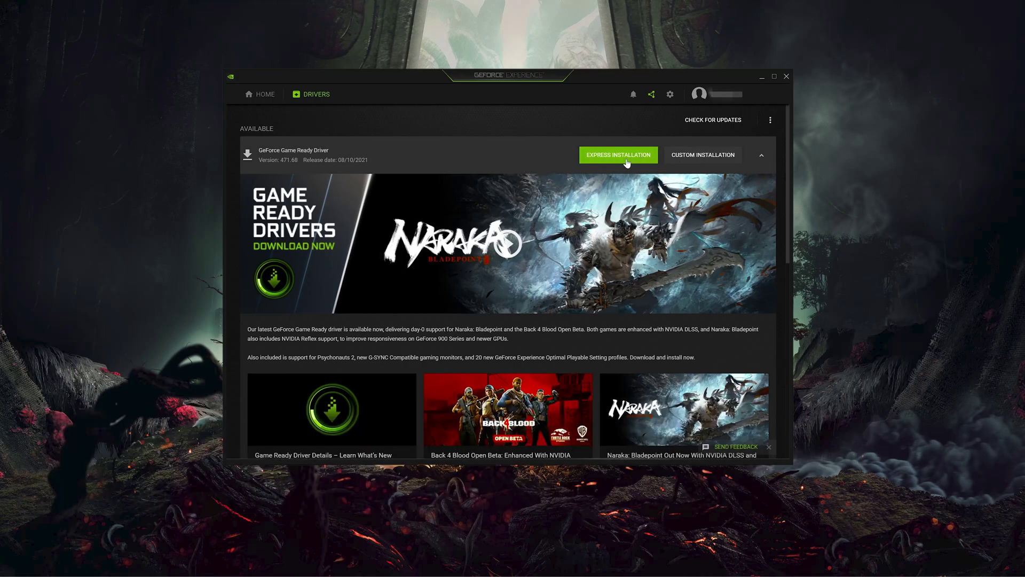
left_click(628, 162)
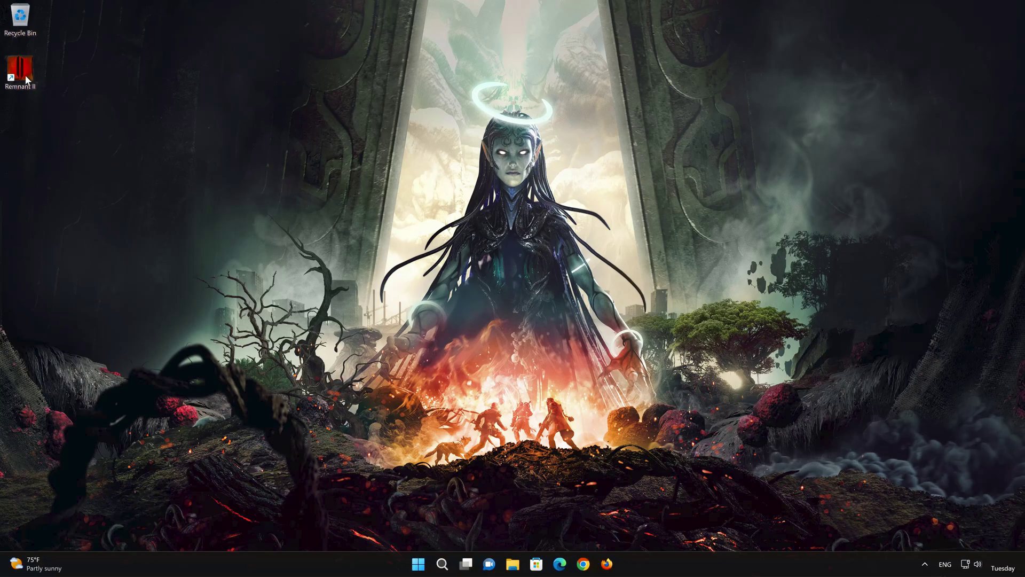
Step: Append -d3d12 to the Remnant II shortcut's Target, save it, and launch the game
right_click(27, 80)
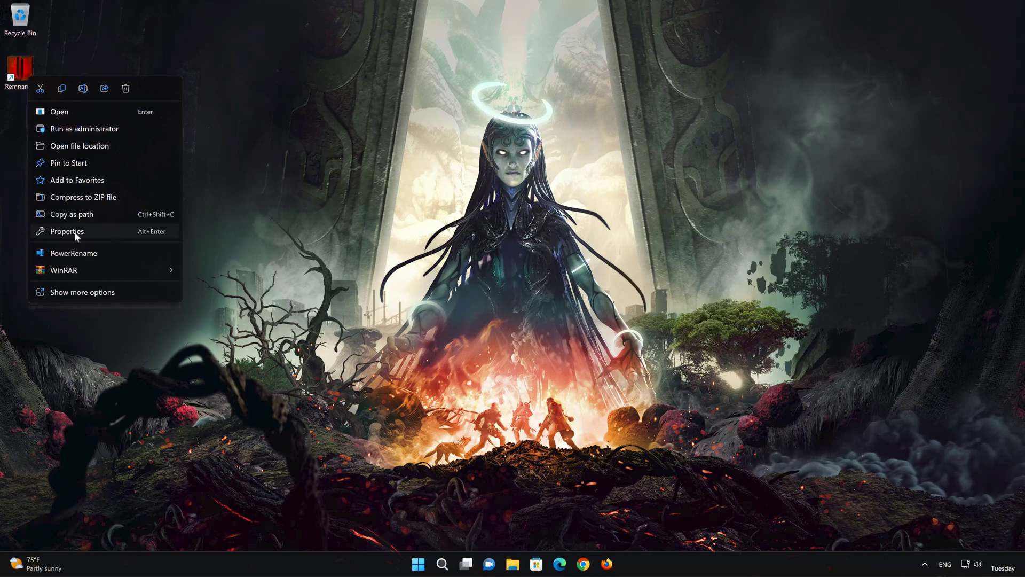
left_click(107, 230)
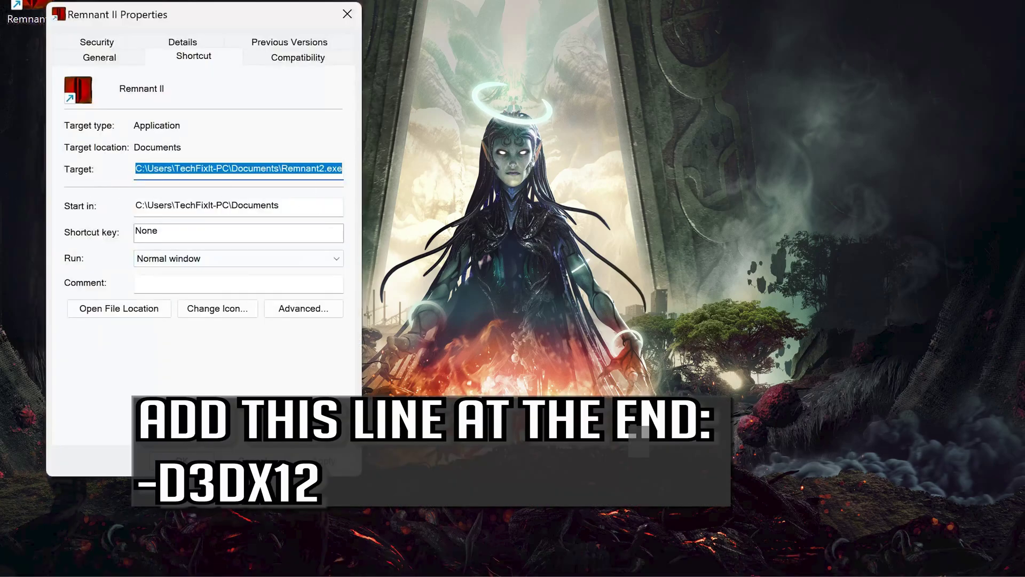
left_click(326, 168)
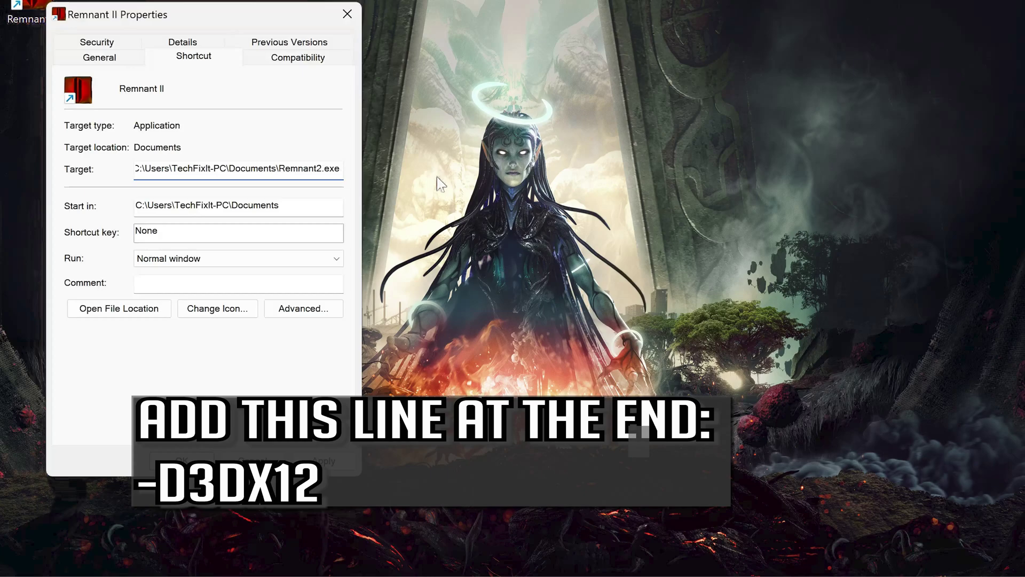
type("-")
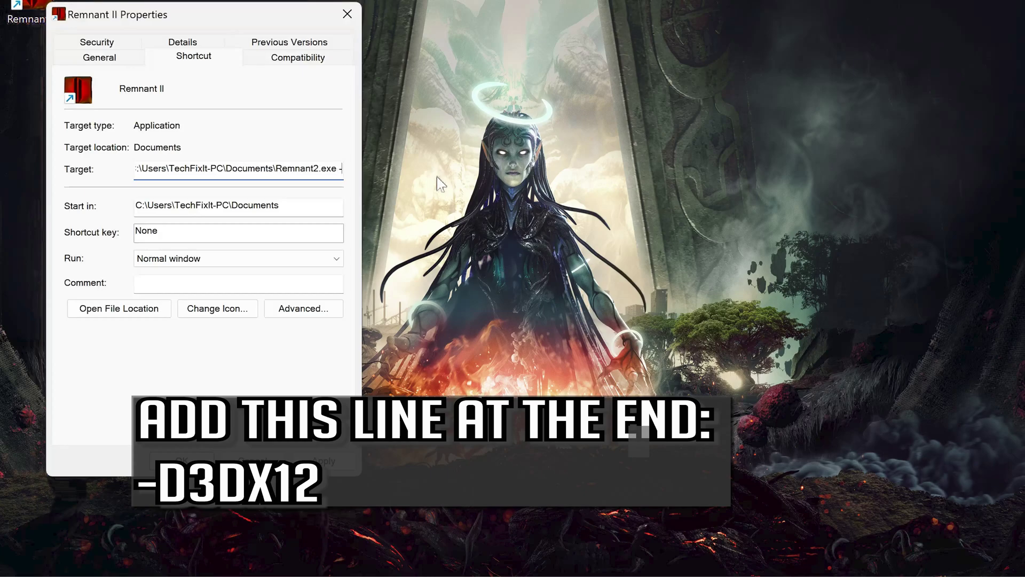
type("d3d")
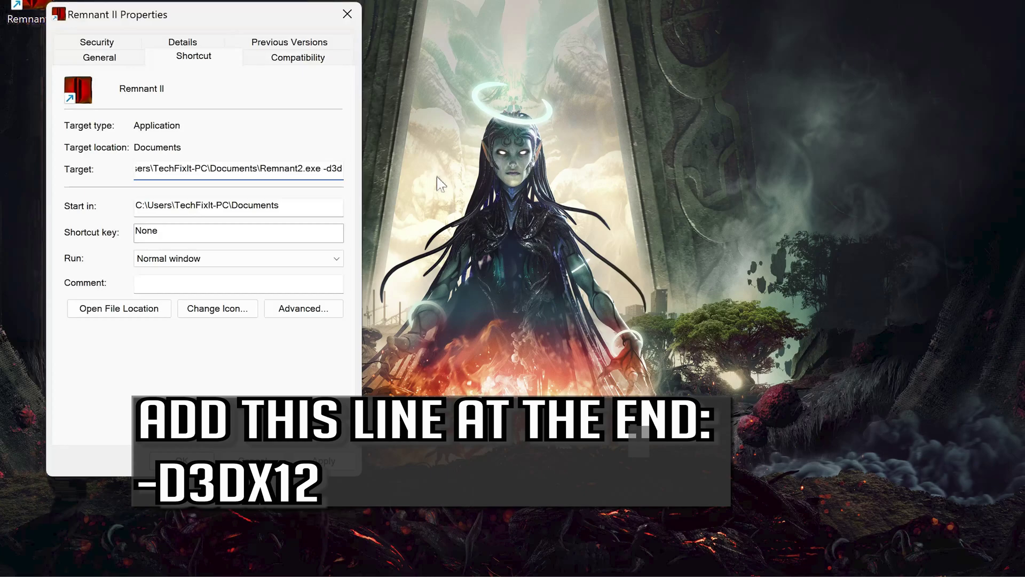
type("12")
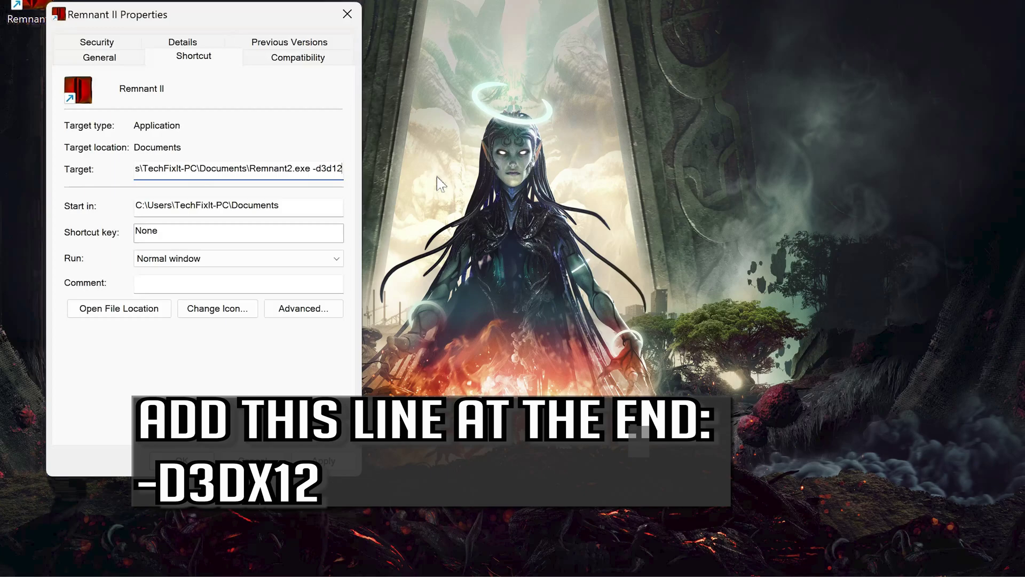
left_click(344, 461)
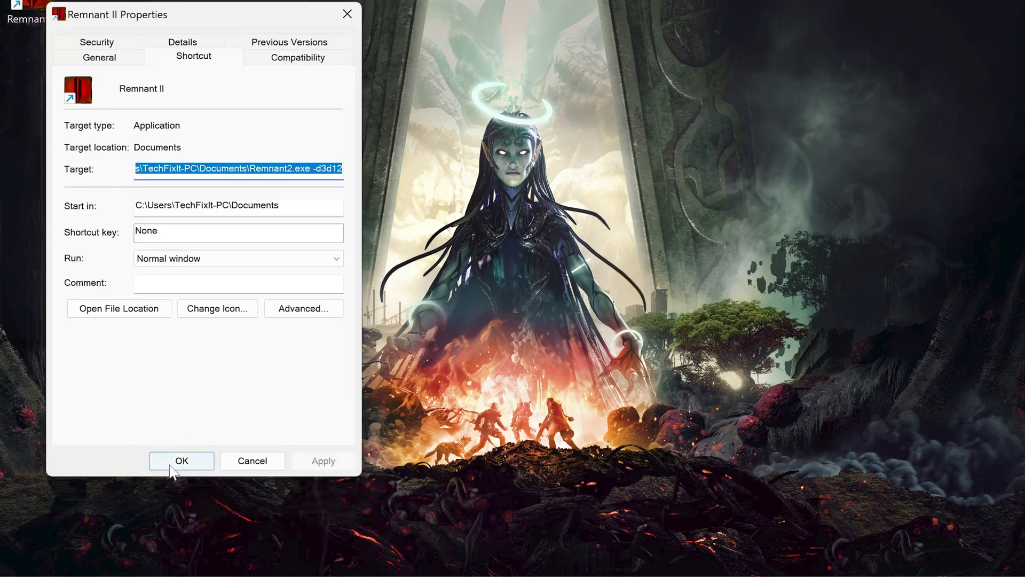
left_click(169, 464)
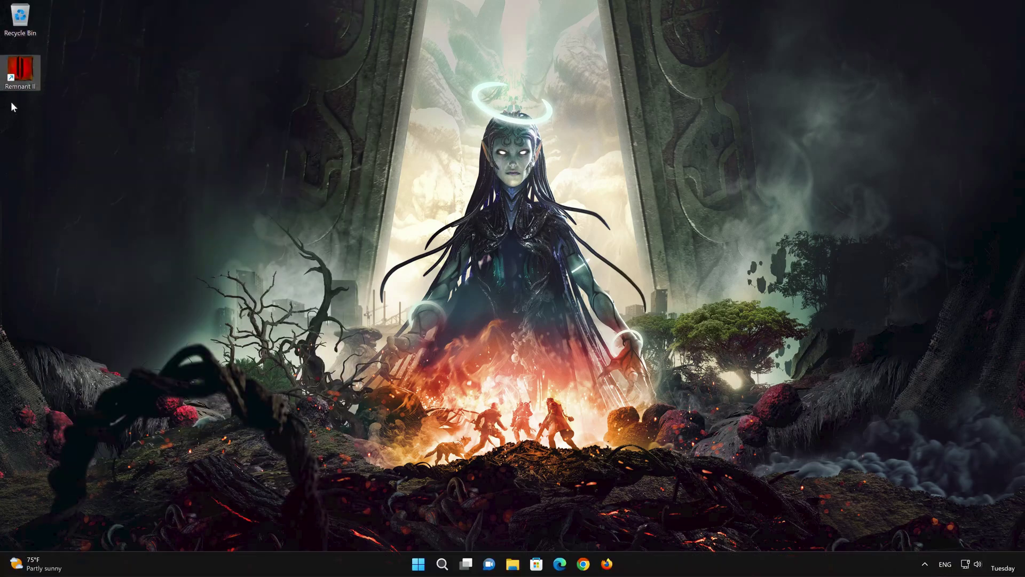
double_click(26, 80)
Step: Enable Windows 8 compatibility mode on the Remnant II shortcut's Compatibility tab and save
right_click(28, 69)
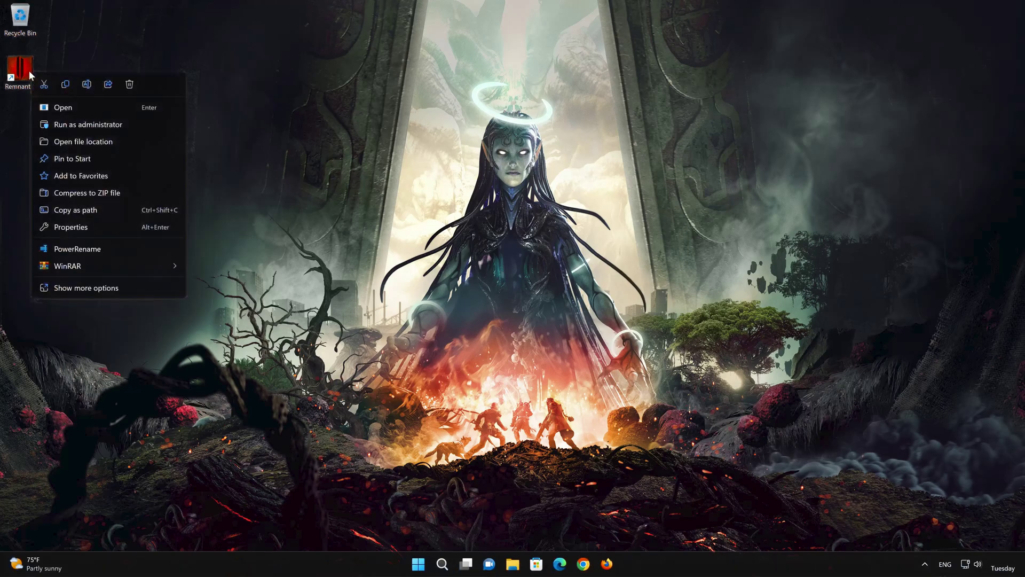
left_click(86, 227)
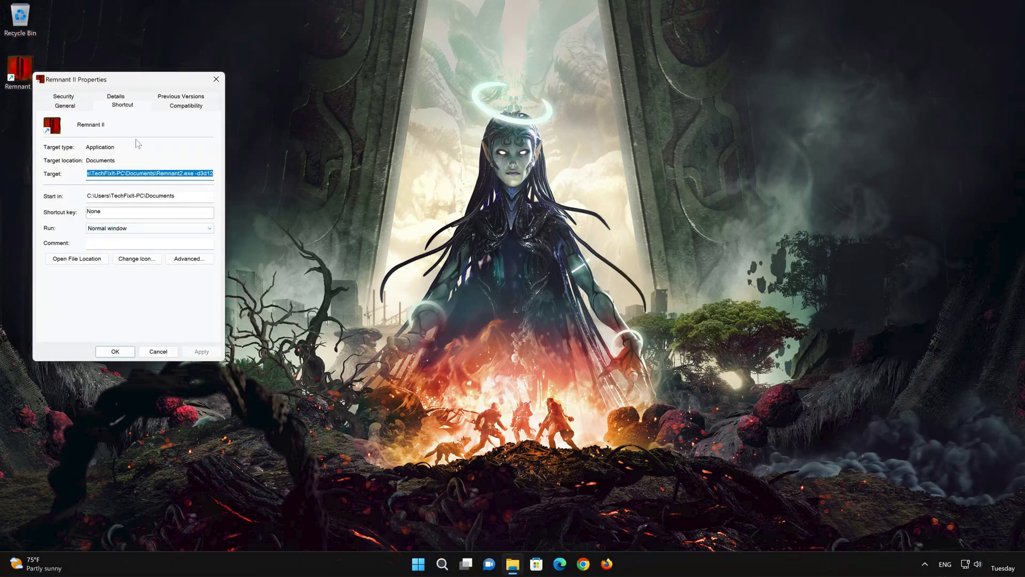
left_click(187, 106)
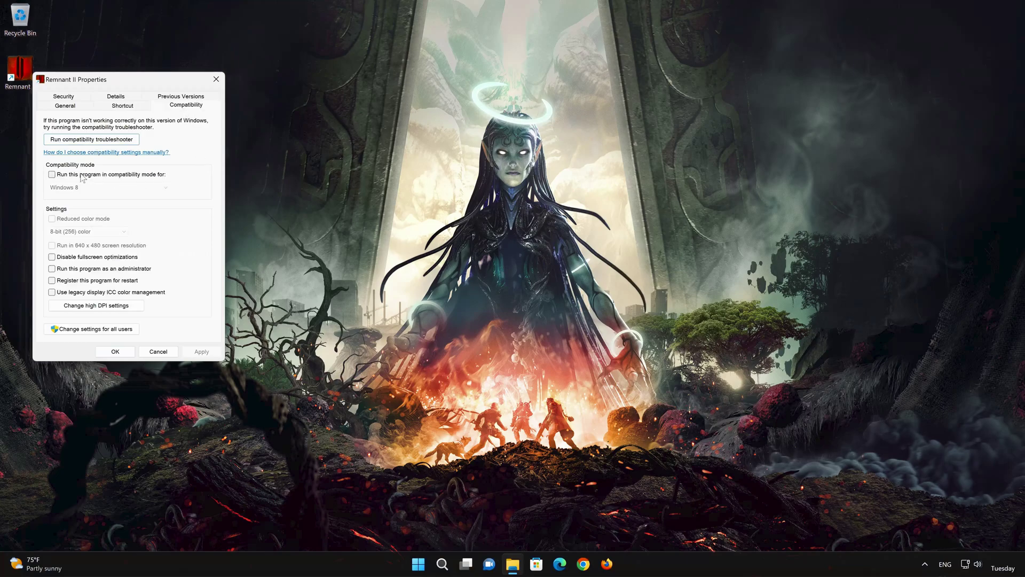
left_click(52, 177)
left_click(209, 352)
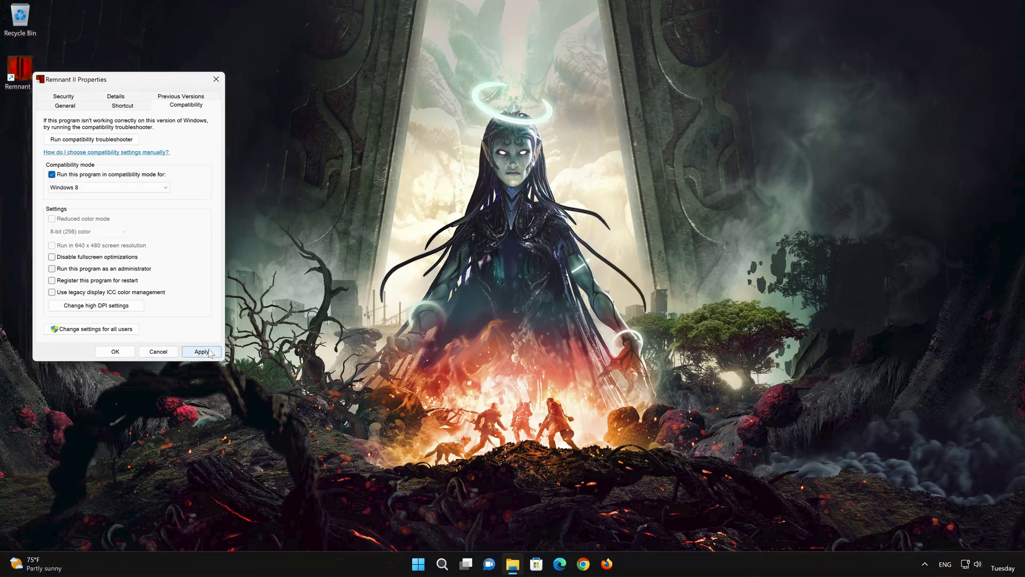
left_click(109, 353)
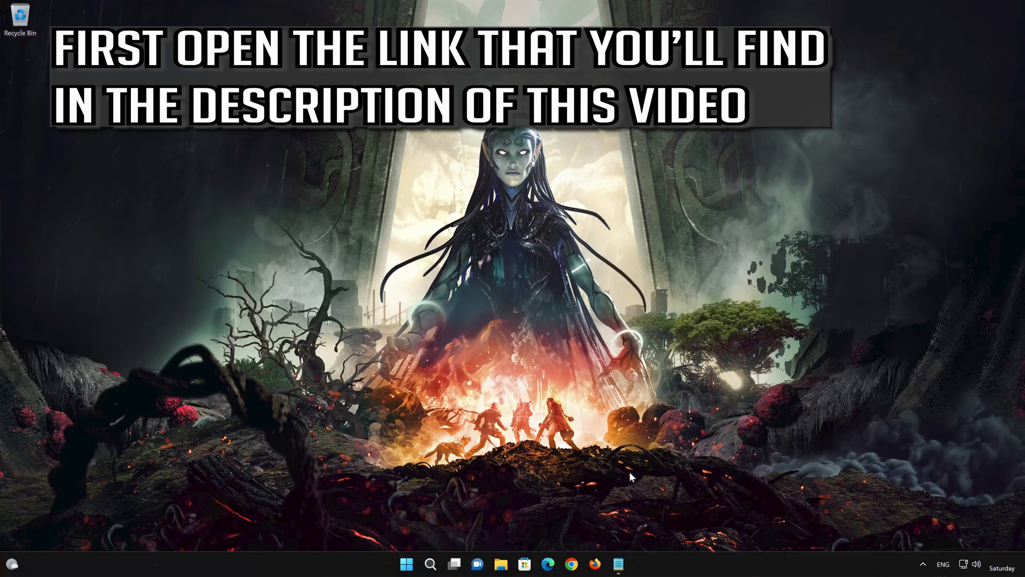
Step: Copy the download link from Notepad and load Microsoft's latest Visual C++ downloads page in Firefox
left_click(595, 564)
left_click(619, 564)
left_click_drag(679, 141, 312, 141)
key("ctrl+c")
left_click(730, 96)
right_click(448, 107)
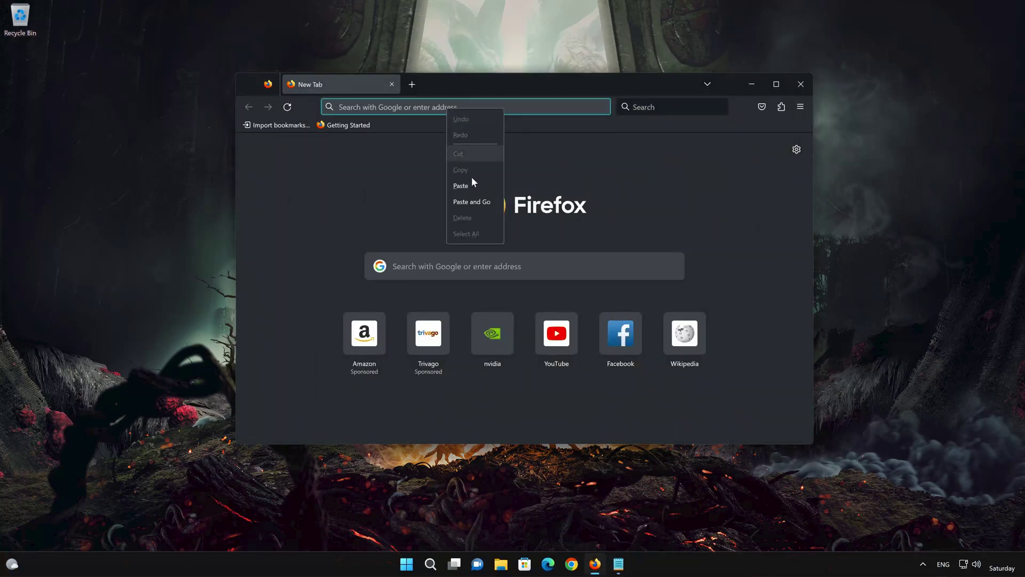
left_click(472, 200)
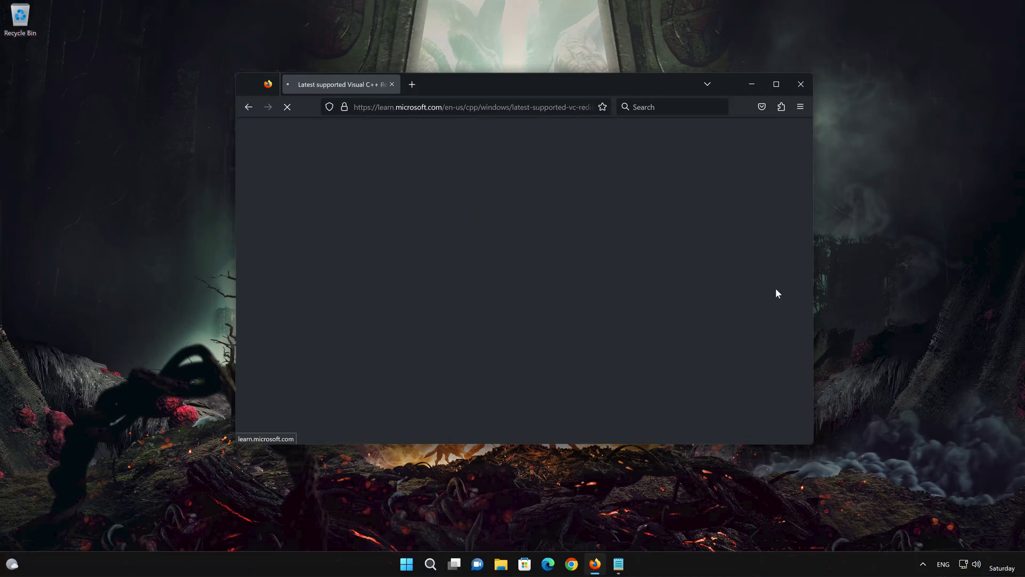
Step: Download the x86 and x64 Visual C++ Redistributable installers, then close Firefox
scroll(775, 287, "down", 10)
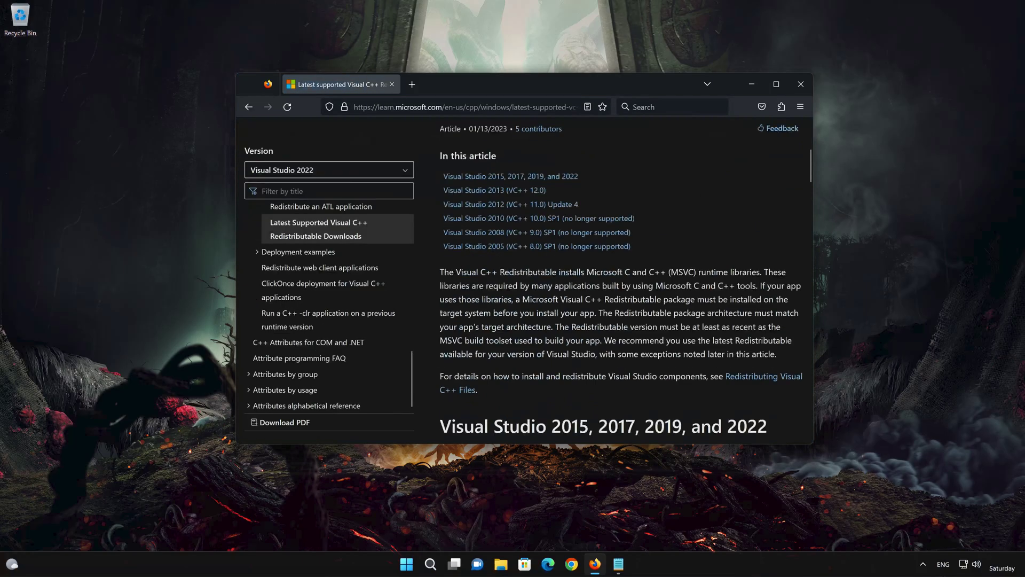
scroll(723, 324, "up", 1)
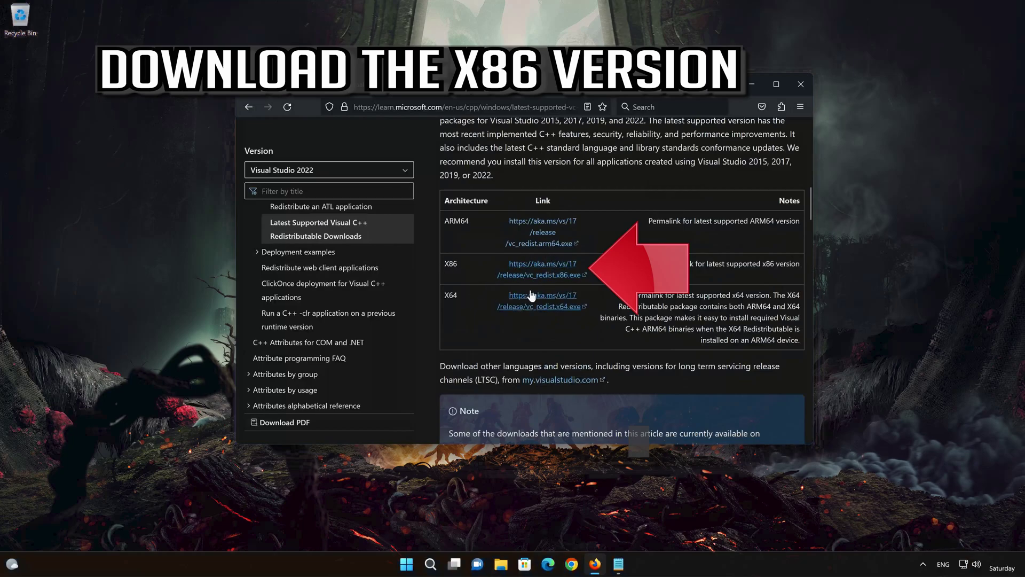
left_click(542, 276)
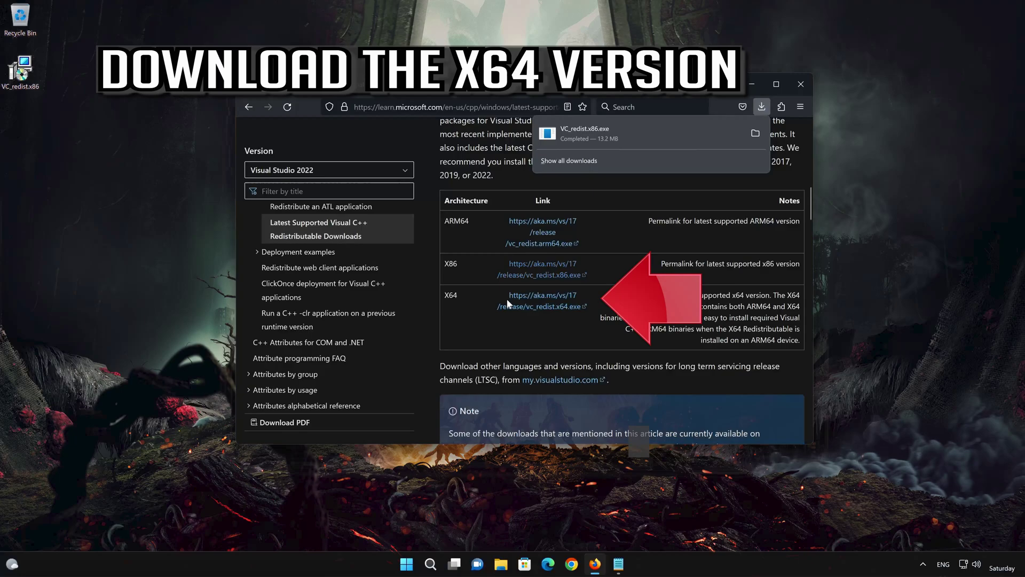
left_click(557, 308)
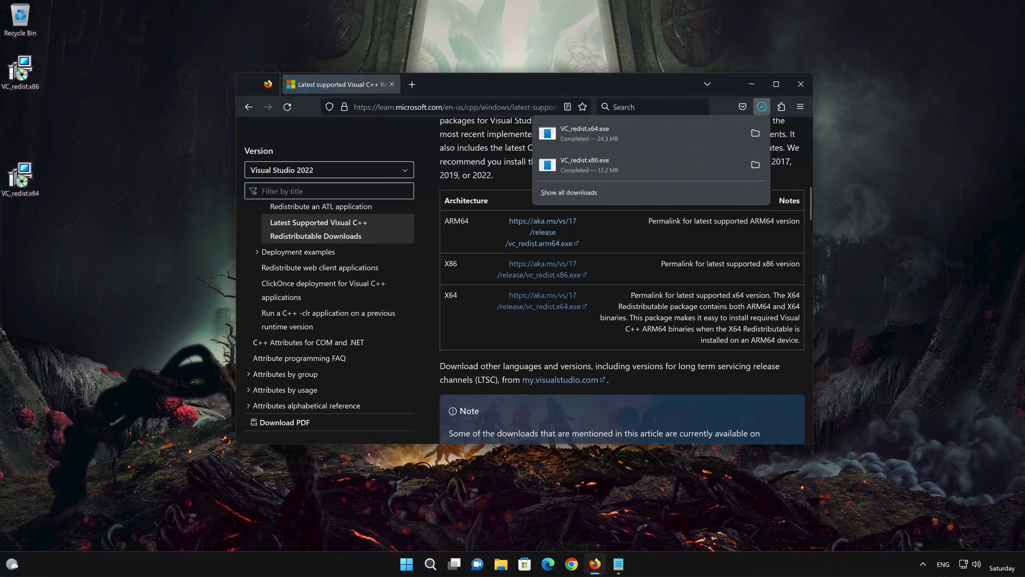
left_click(799, 84)
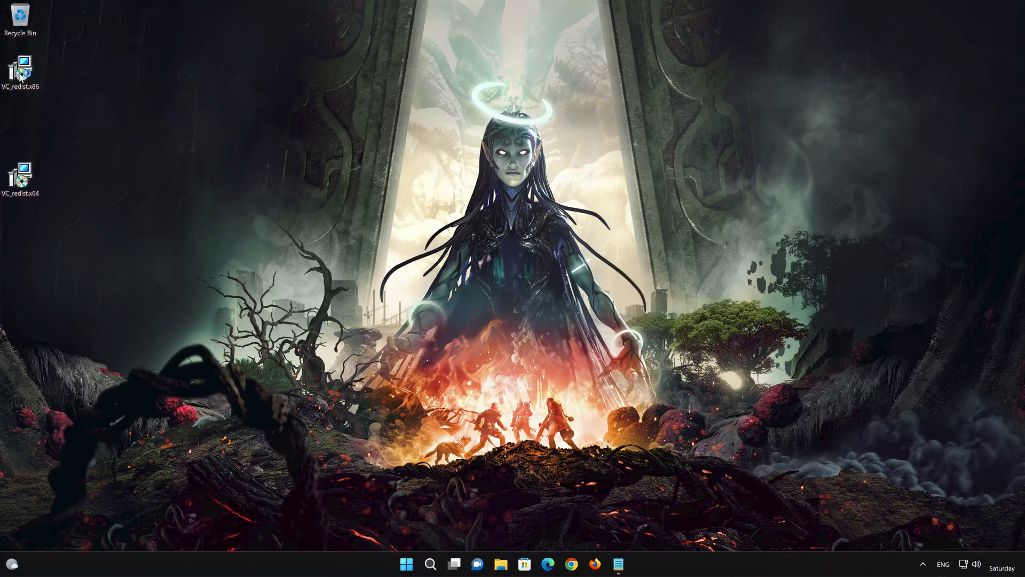
Step: Run VC_redist.x86, accept the license and install Visual C++ 2015-2022 x86 14.34.31938, approving UAC
double_click(20, 77)
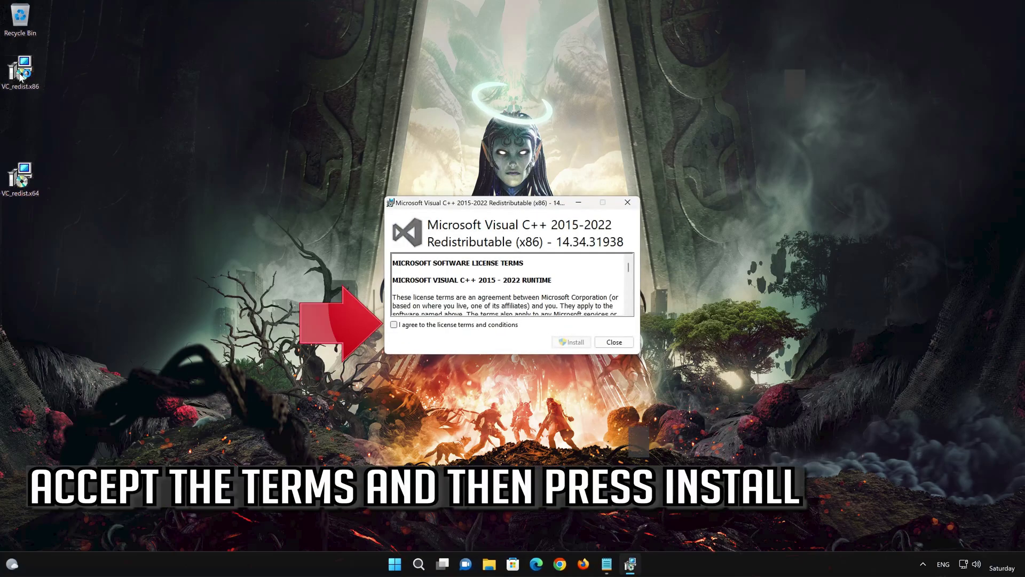
left_click(394, 325)
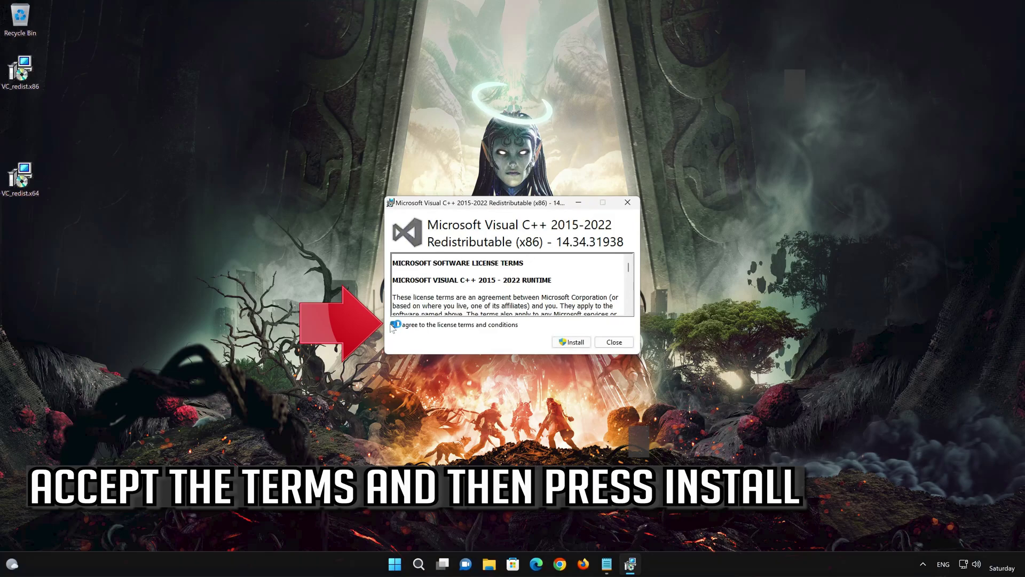
left_click(580, 343)
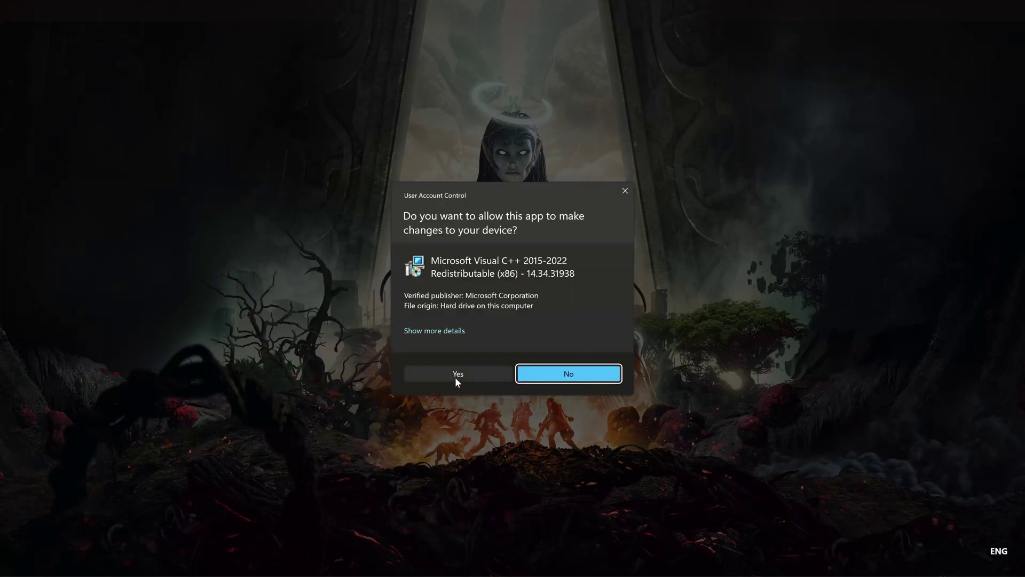
left_click(455, 377)
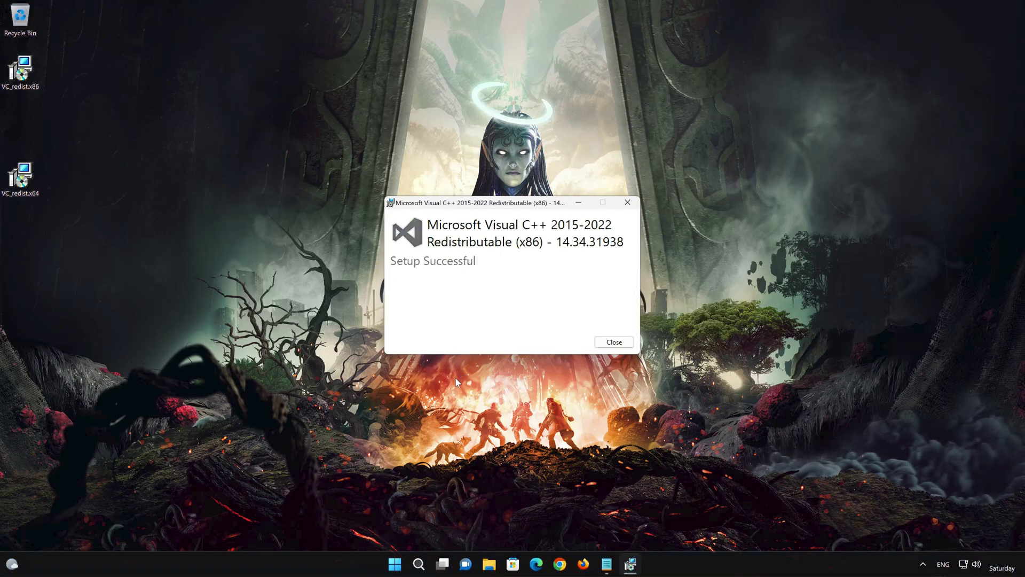
left_click(614, 340)
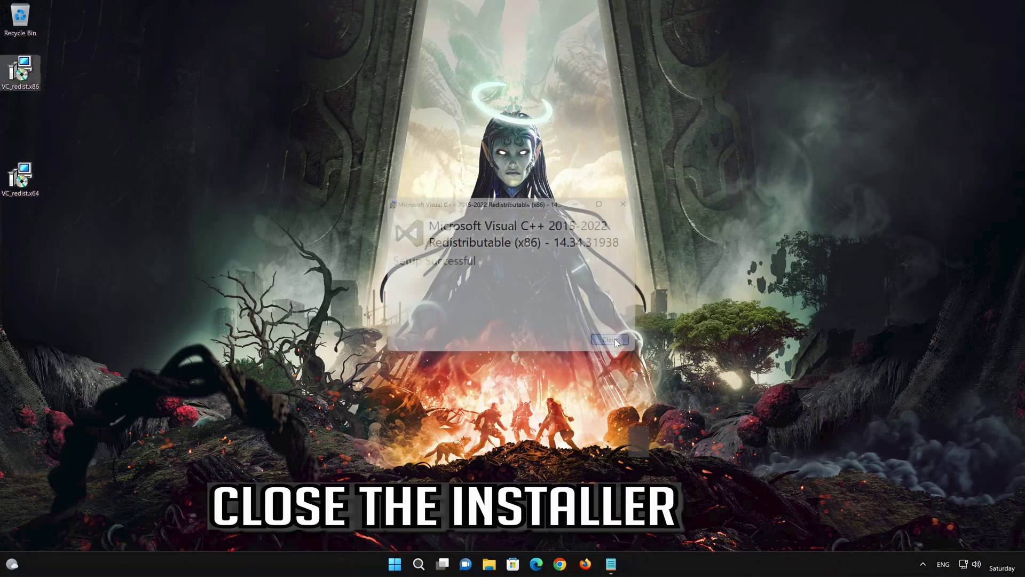
Step: Run VC_redist.x64, accept the license and install Visual C++ 2015-2022 x64 14.34.31938, approving UAC
double_click(19, 187)
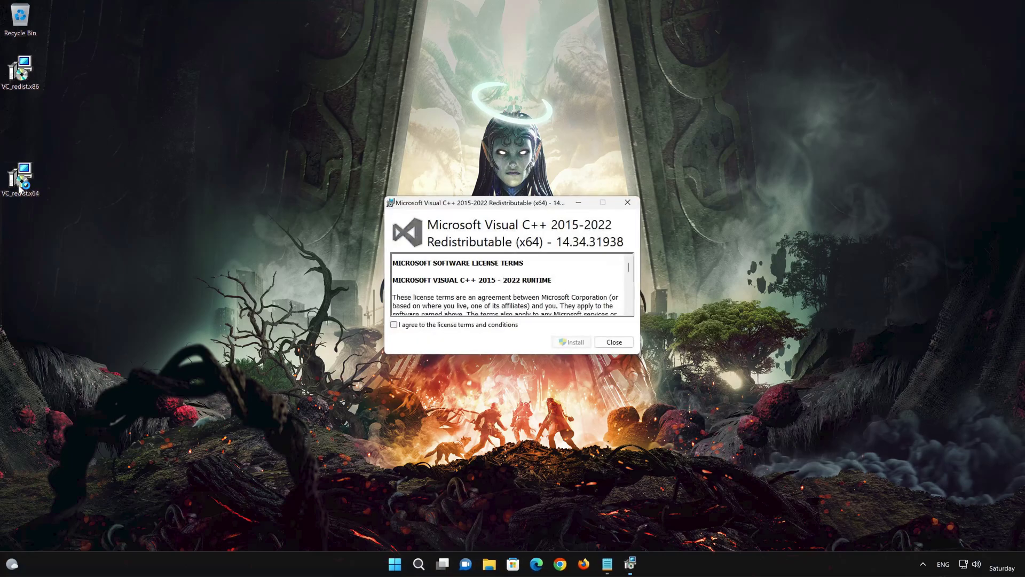
left_click(394, 325)
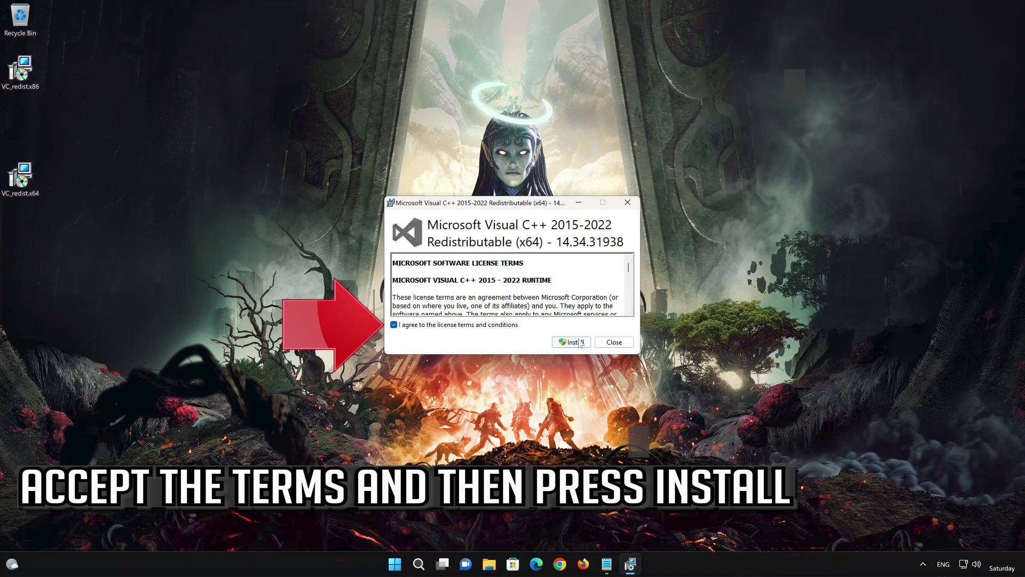
left_click(577, 340)
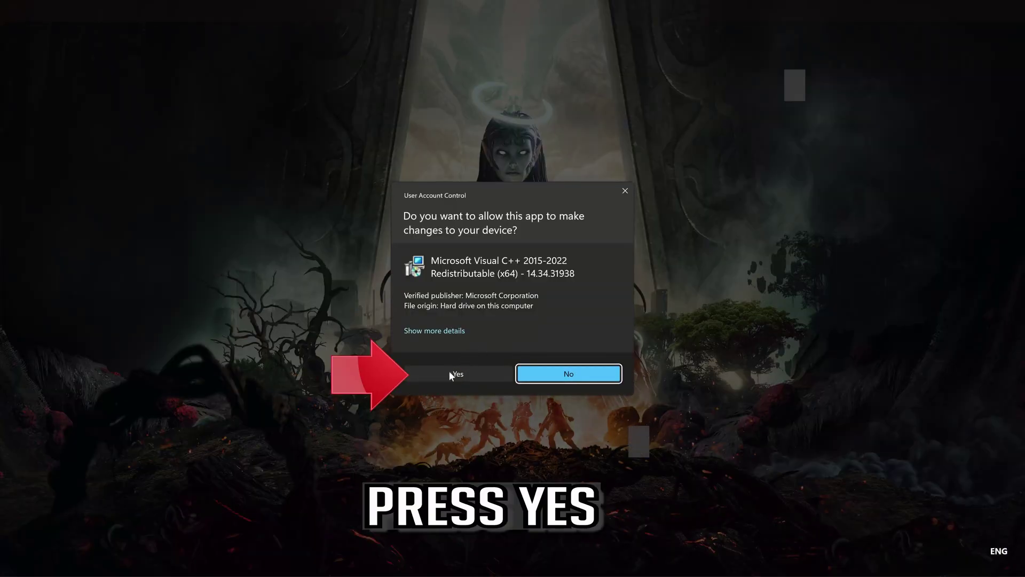
left_click(453, 373)
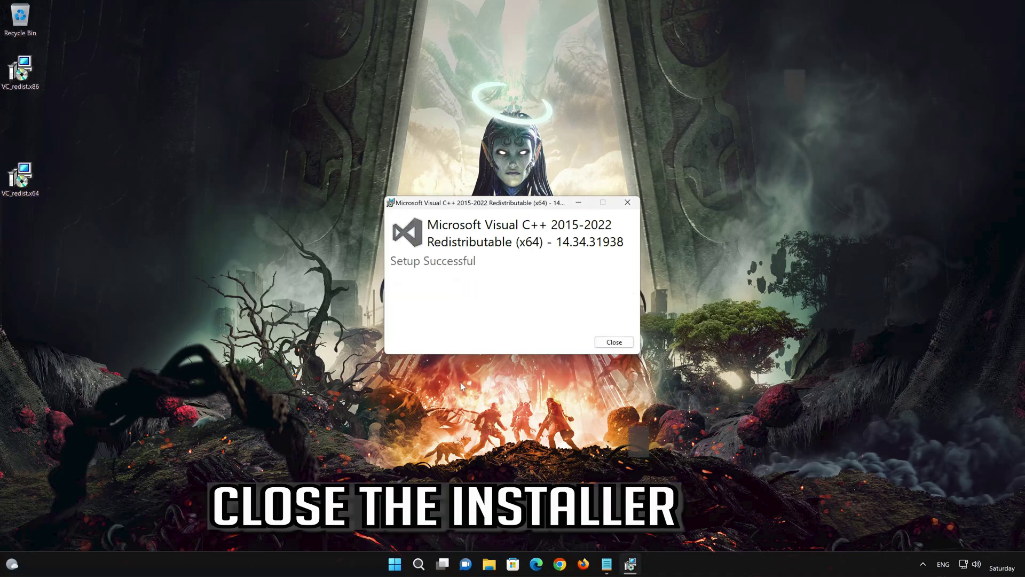
left_click(613, 344)
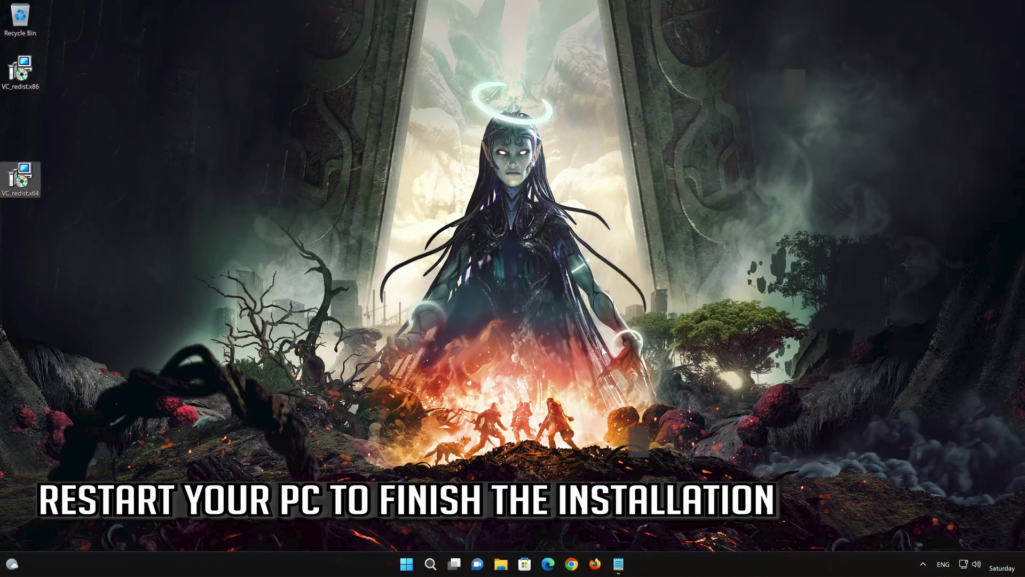
Step: Restart Windows from the Start menu's power options
left_click(406, 563)
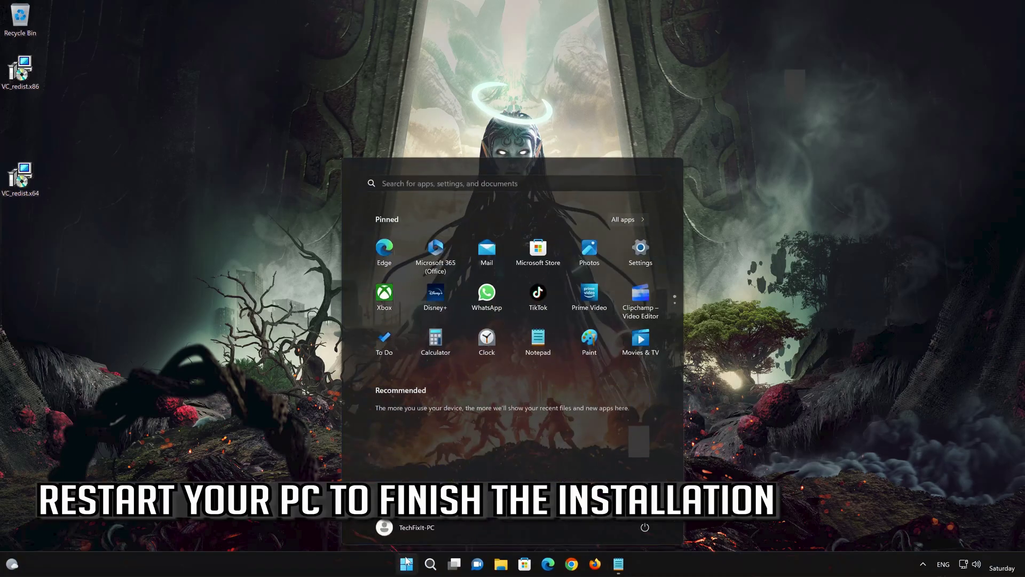
left_click(644, 527)
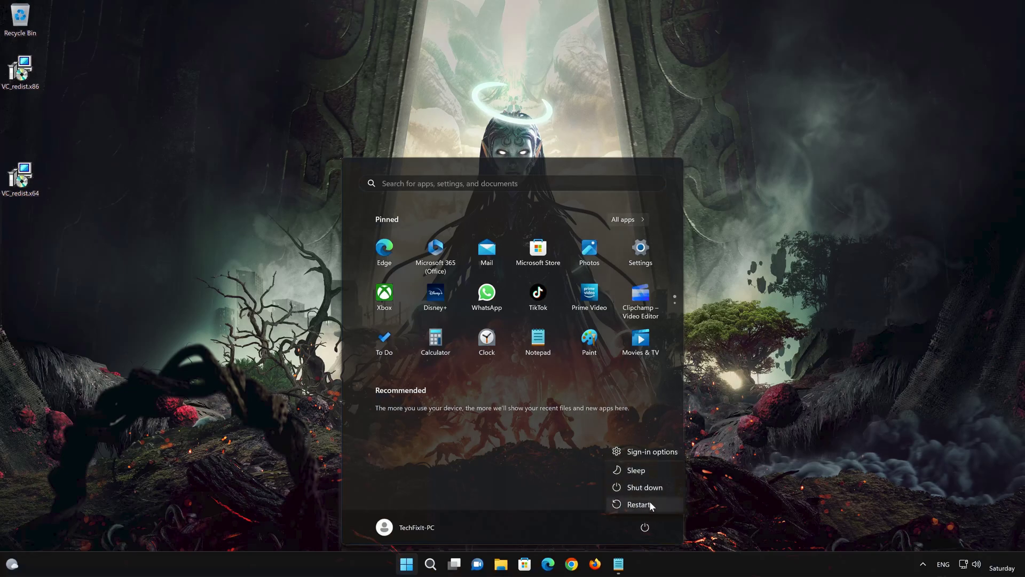
left_click(649, 503)
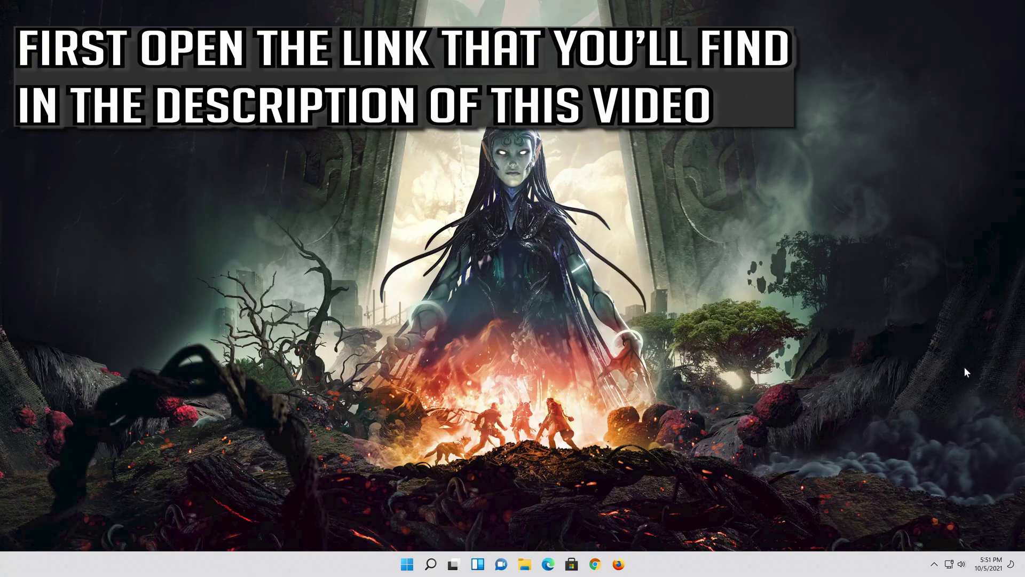
Step: Load Microsoft's Download Windows 11 page and save MediaCreationToolW11.exe to the desktop
left_click(619, 564)
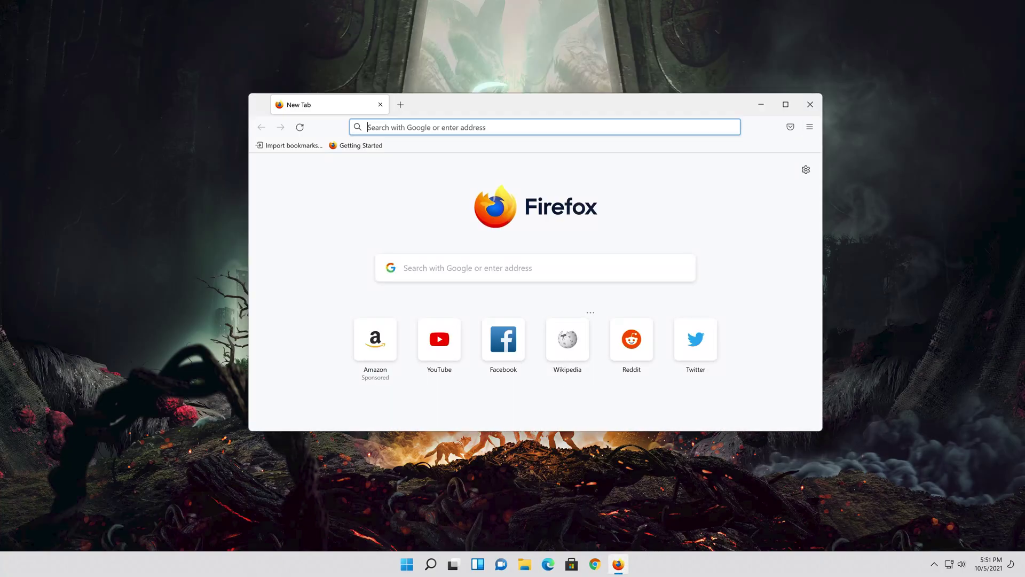
right_click(499, 127)
left_click(515, 215)
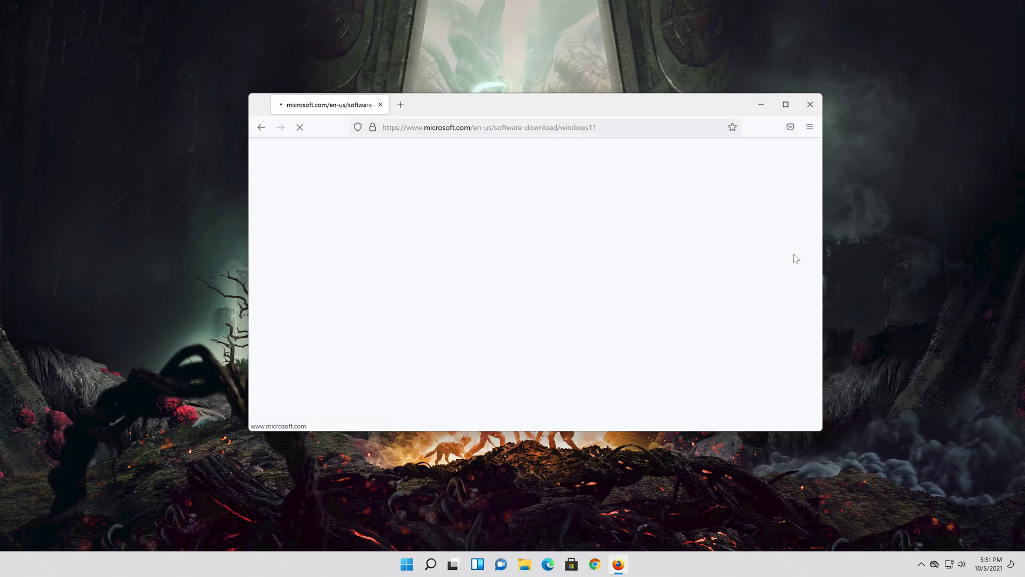
scroll(779, 259, "down", 5)
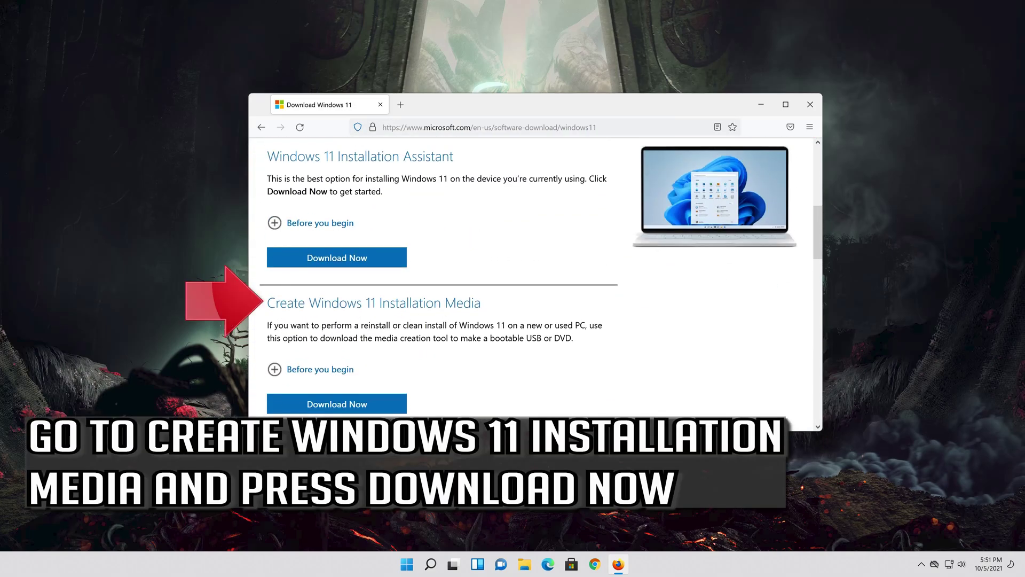
left_click(353, 411)
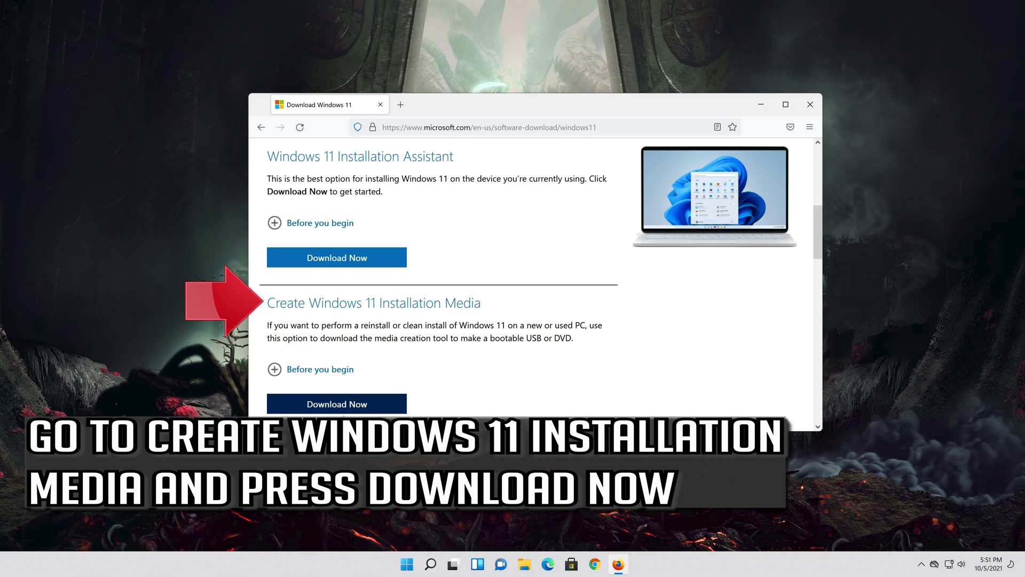
left_click(354, 411)
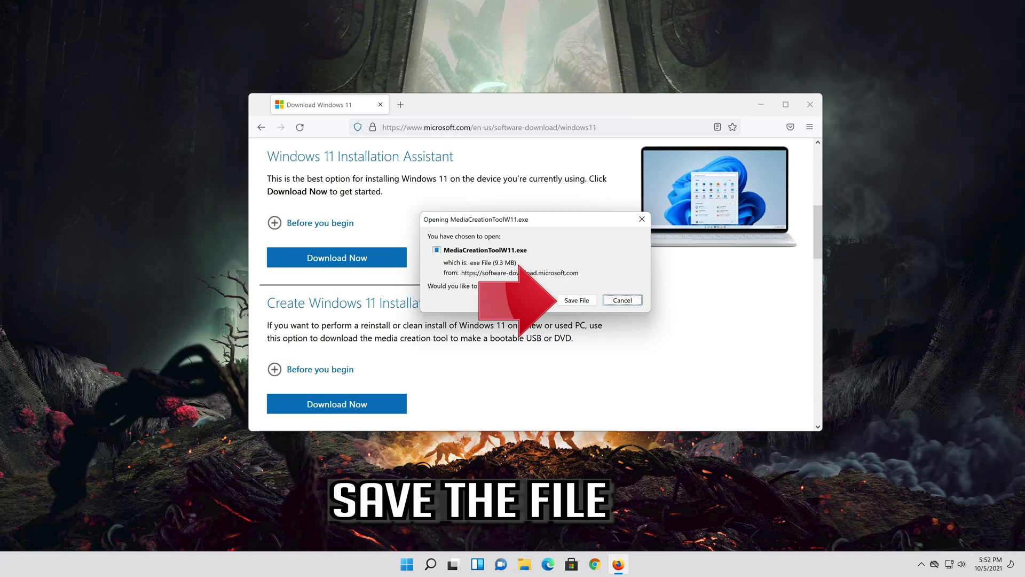
left_click(576, 302)
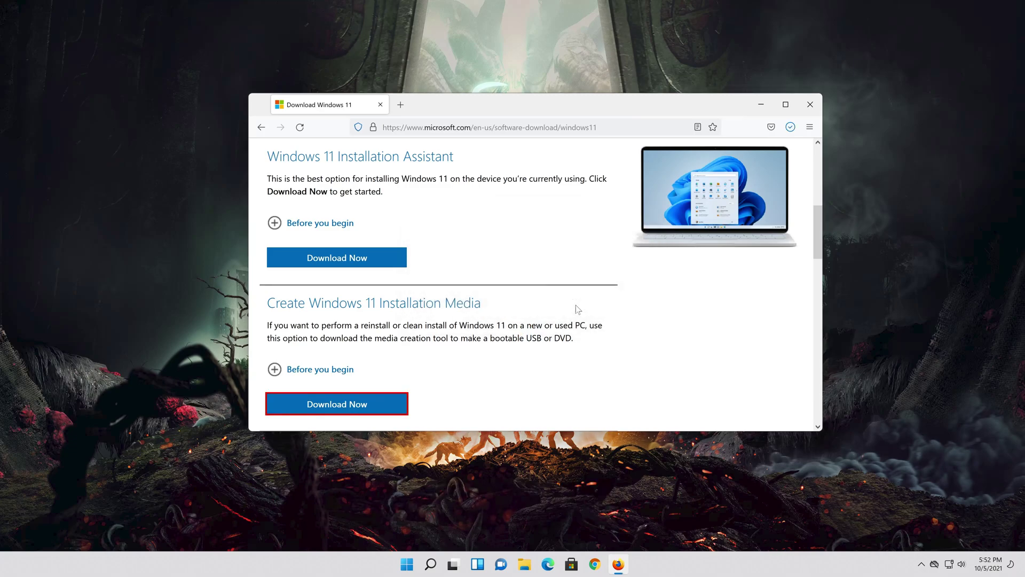
Step: Close Firefox, run MediaCreationToolW11 with administrator approval and accept its license terms
left_click(808, 109)
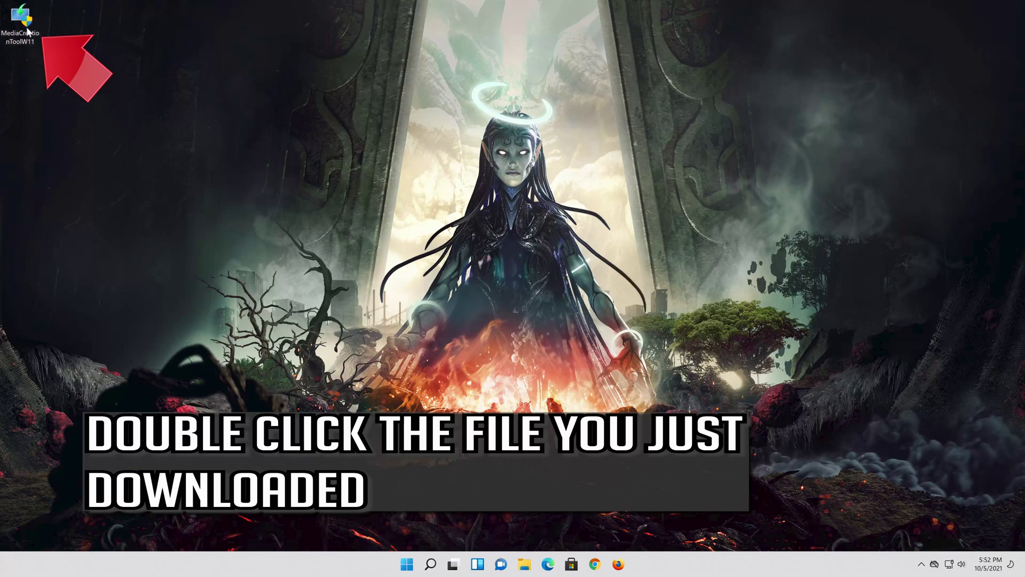
double_click(21, 21)
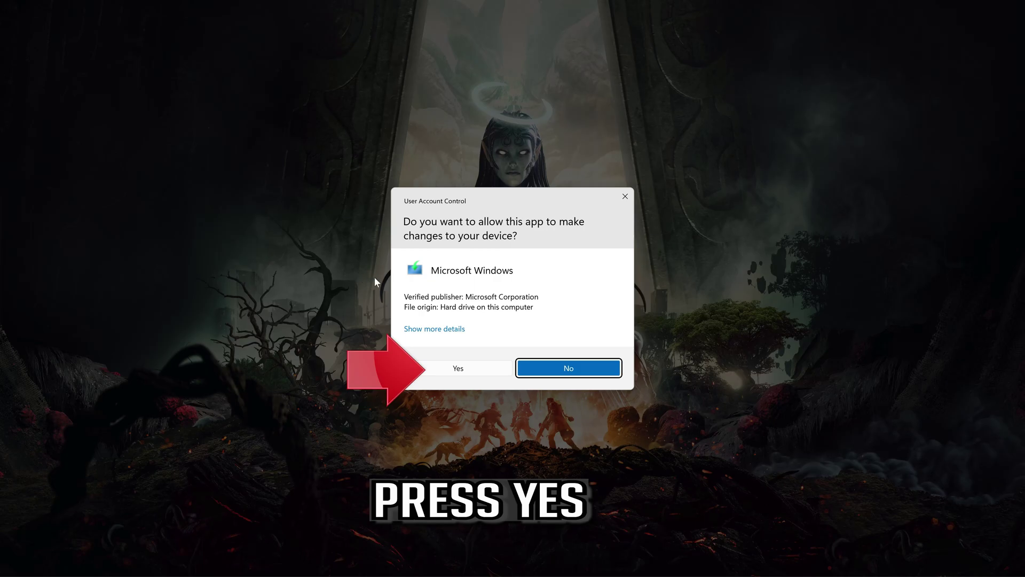
left_click(457, 368)
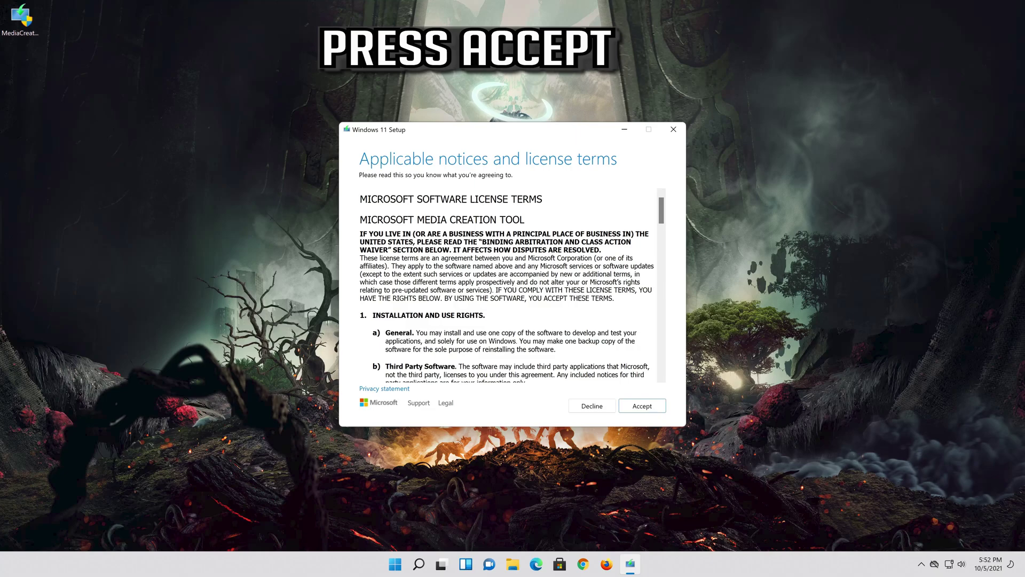
left_click(652, 410)
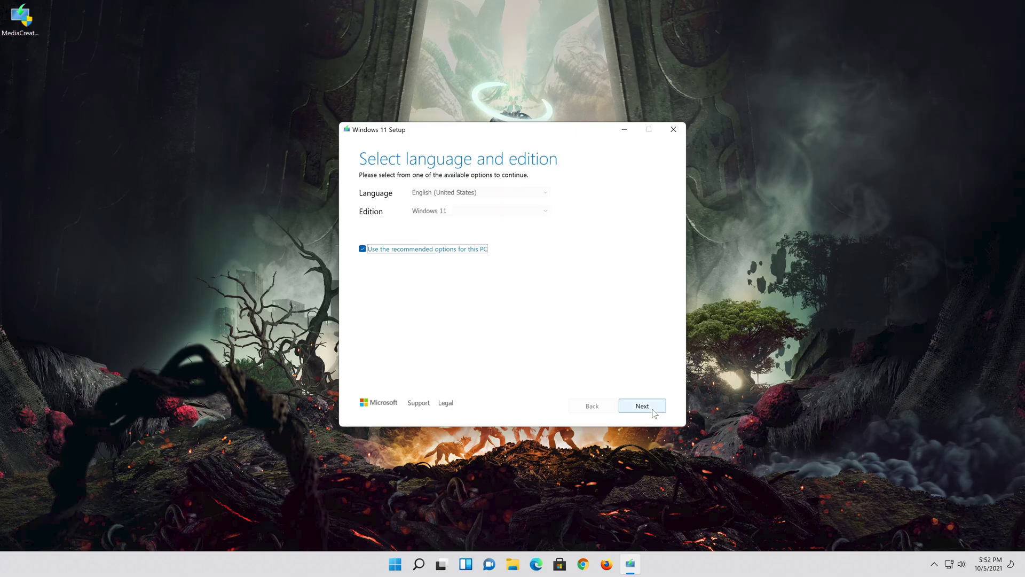
Step: Keep the recommended English (United States) Windows 11 options and continue
left_click(381, 249)
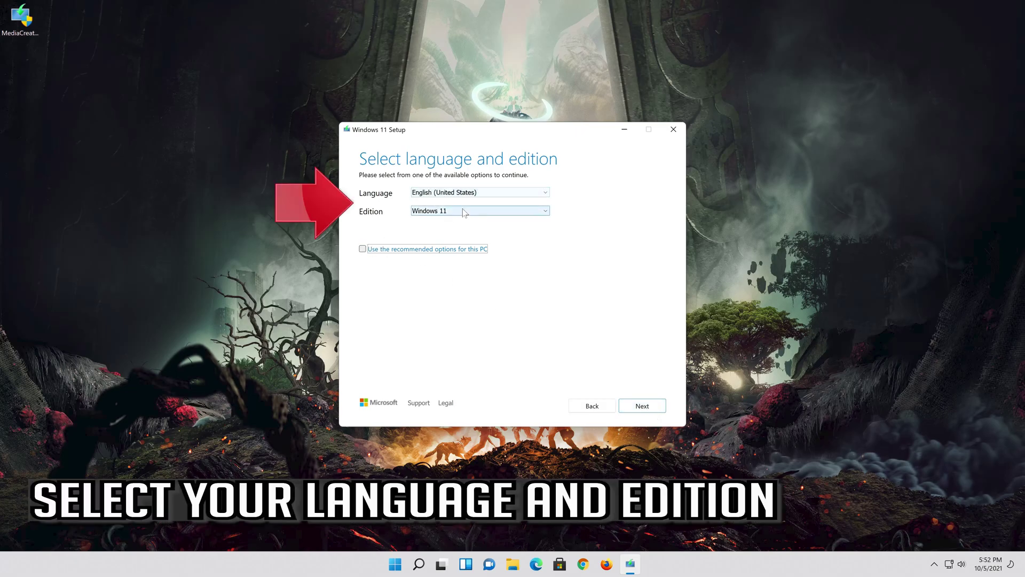
left_click(363, 249)
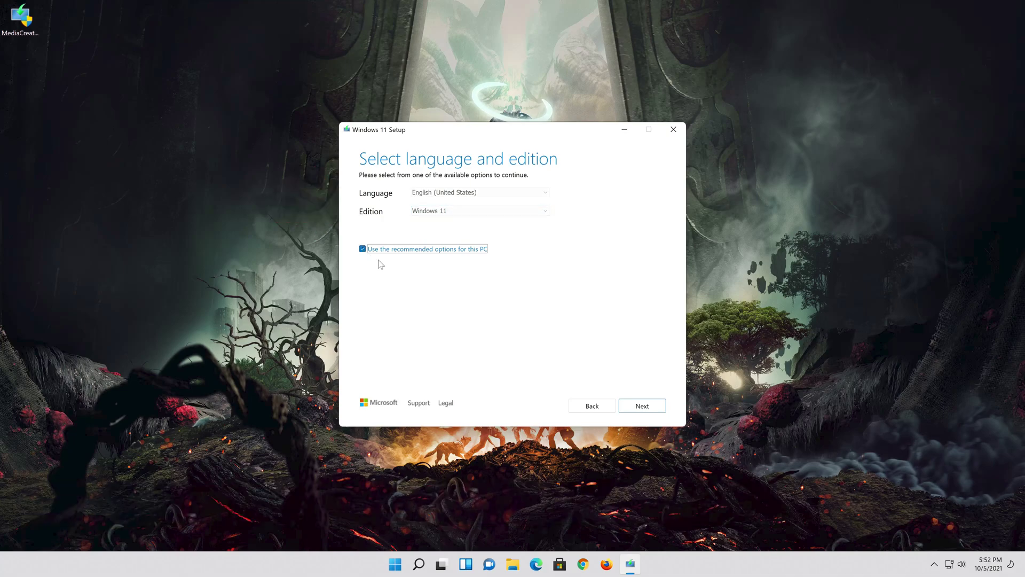
left_click(642, 406)
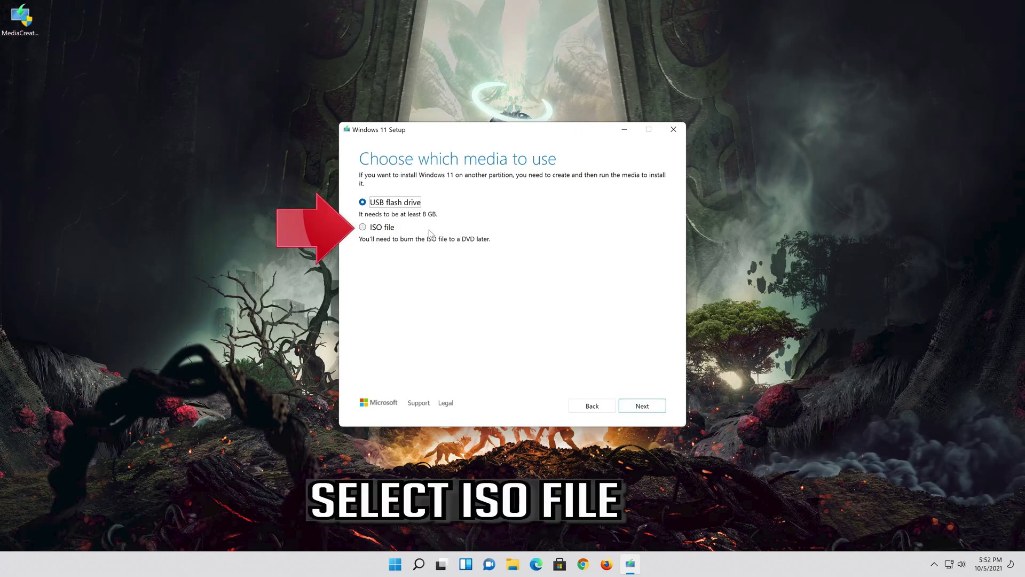
Step: Create an ISO named 'Windows 11' on the Desktop and finish the tool once done
left_click(364, 229)
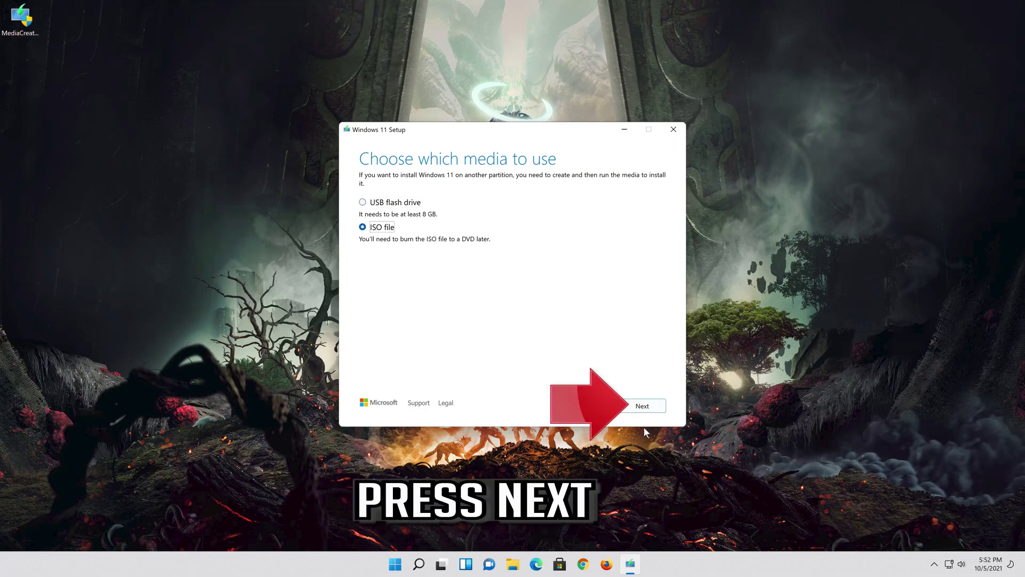
left_click(646, 406)
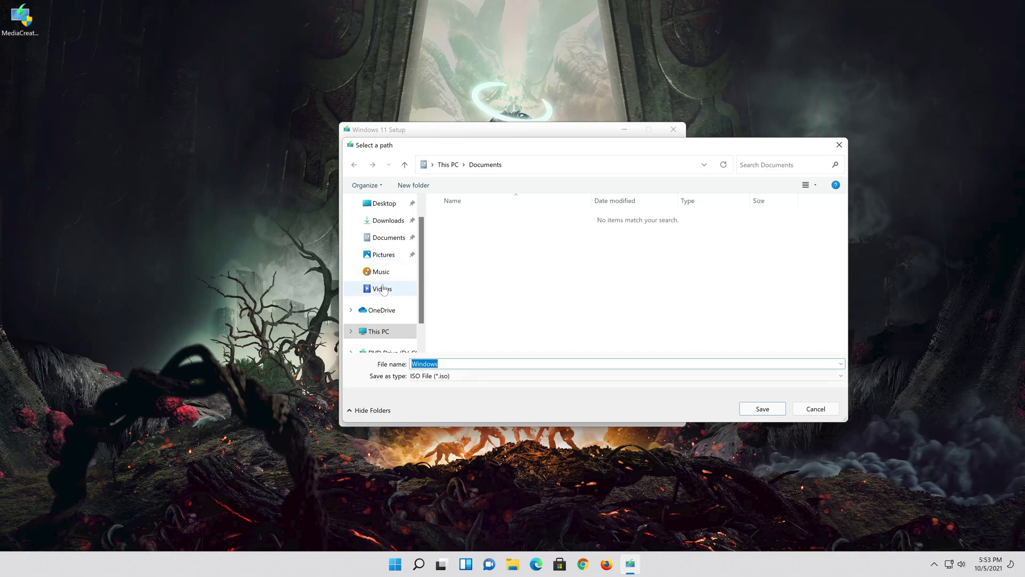
left_click(395, 203)
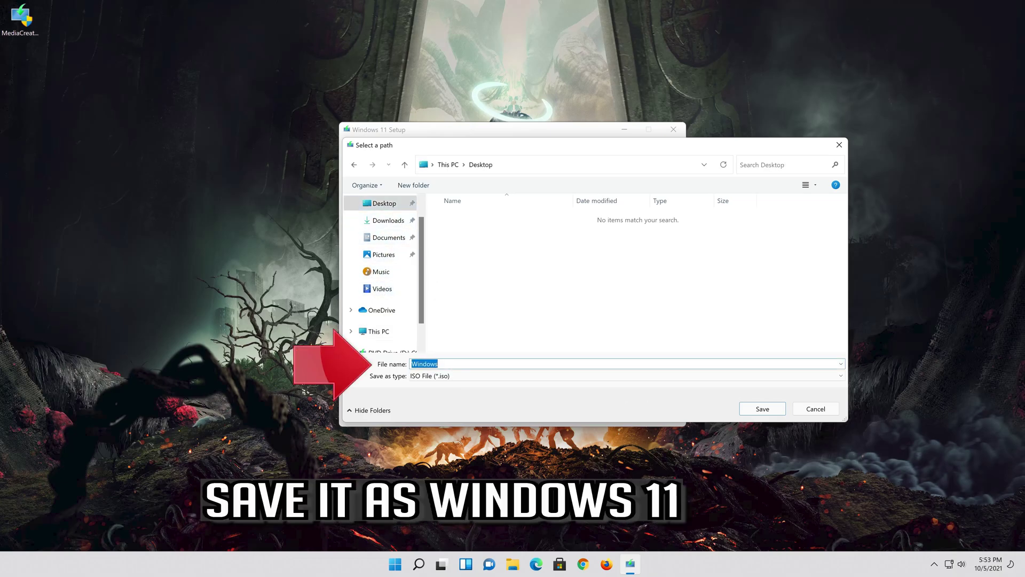
left_click(448, 362)
left_click(764, 408)
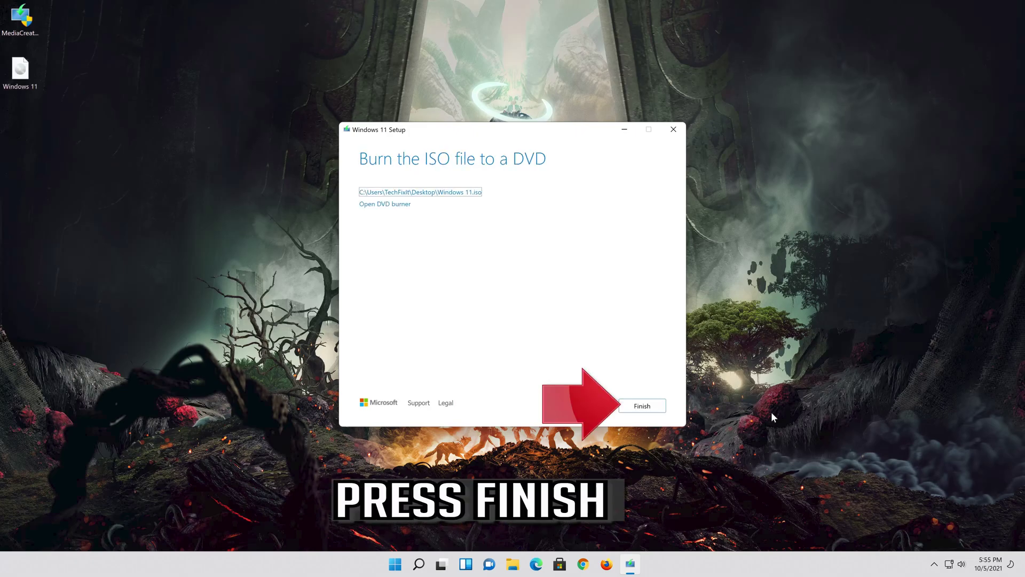
left_click(643, 406)
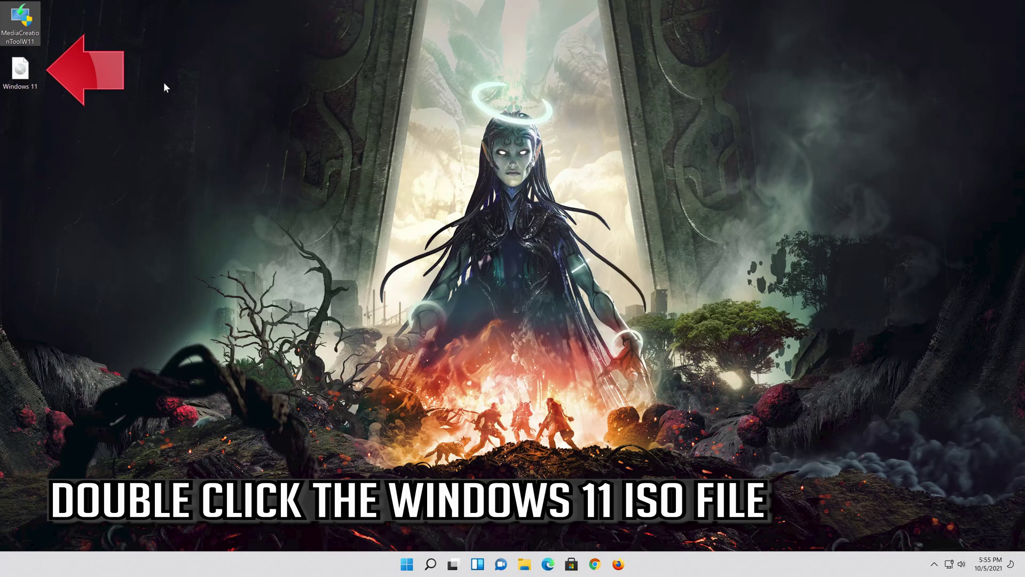
Step: Mount Windows 11.iso, run its setup with administrator approval, and close the drive window
double_click(20, 69)
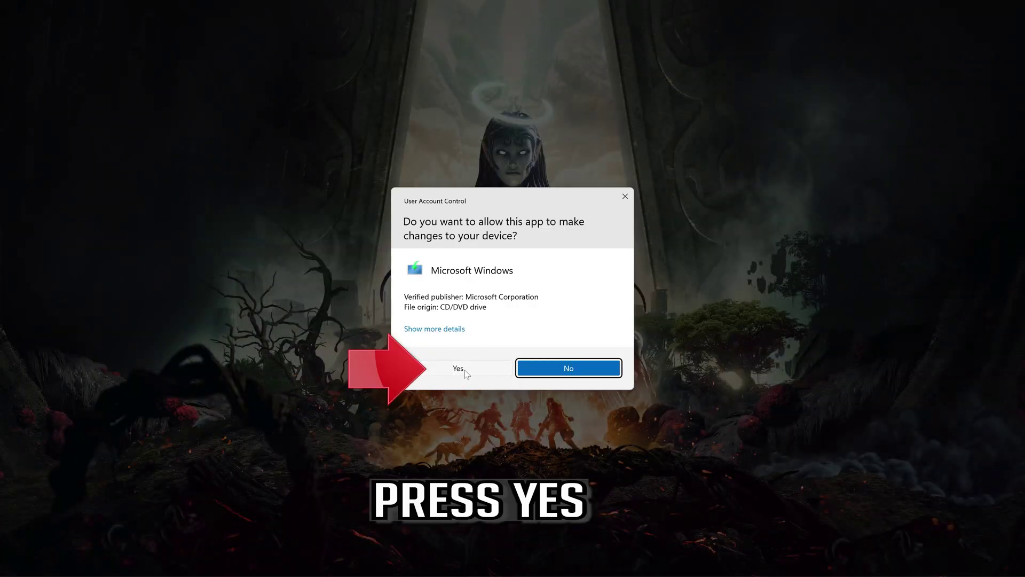
left_click(460, 368)
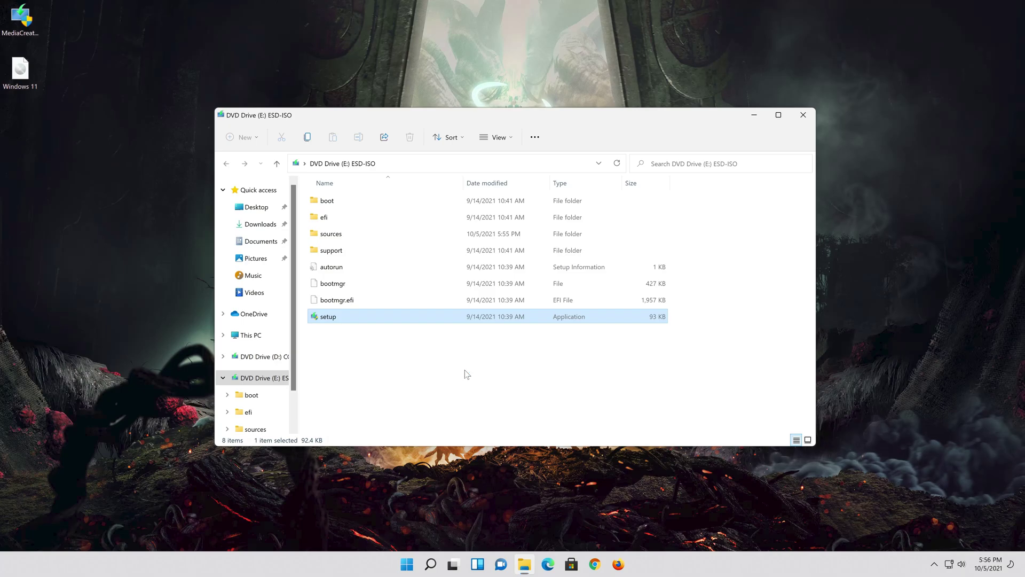
left_click(801, 115)
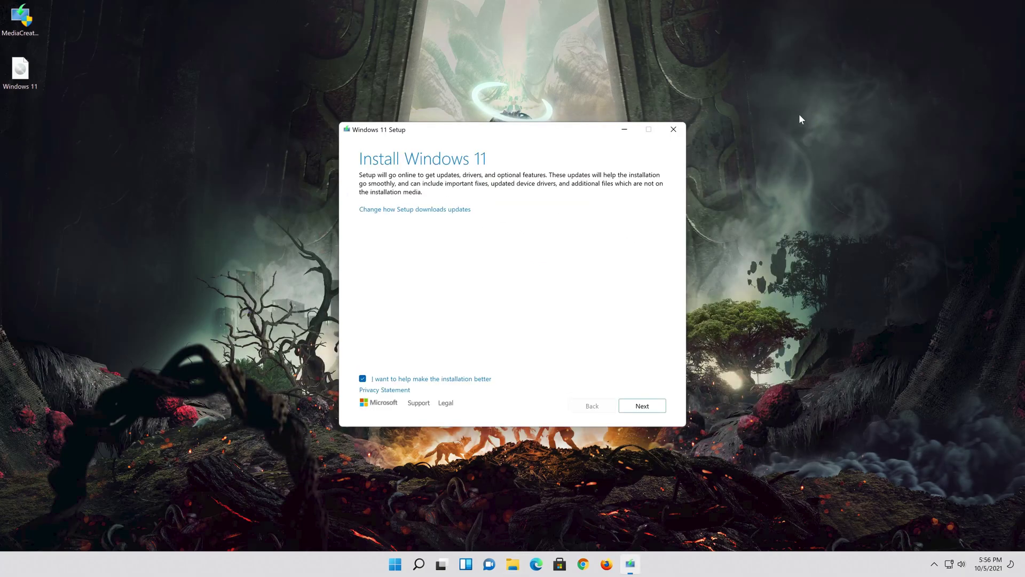
Step: Accept the license, keep personal files and apps, and start installing Windows 11 Pro
left_click(650, 411)
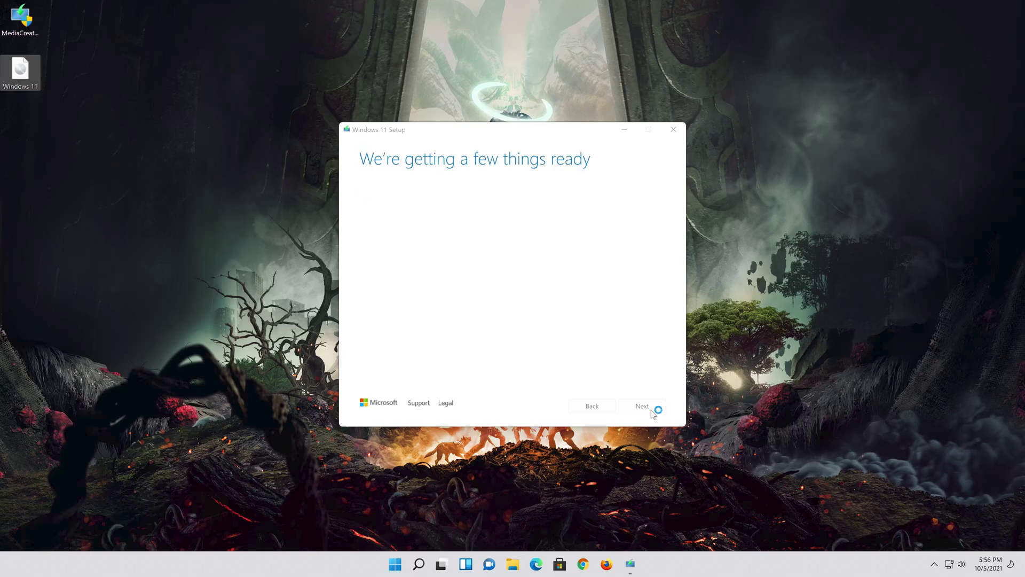
left_click(641, 410)
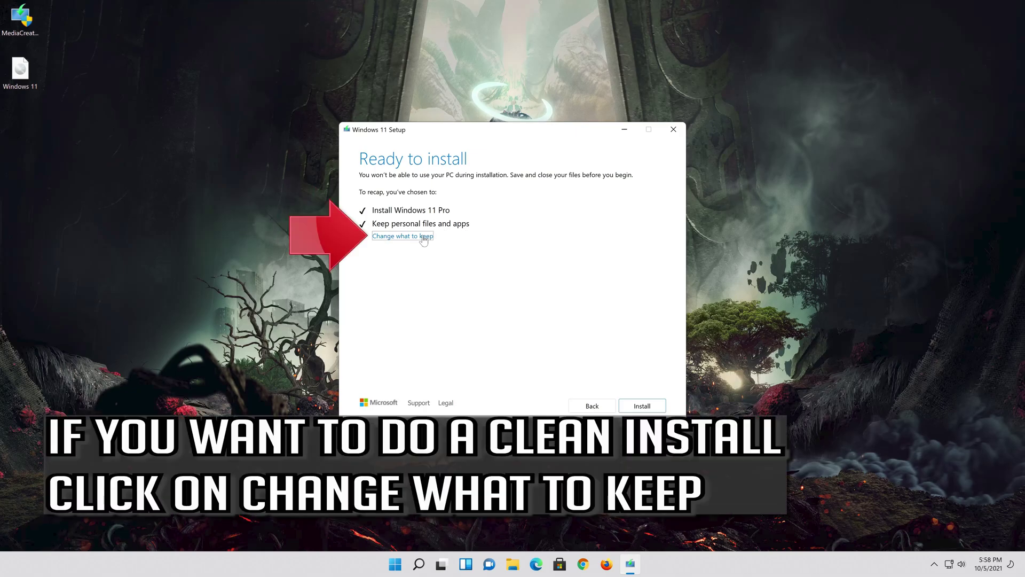
left_click(423, 237)
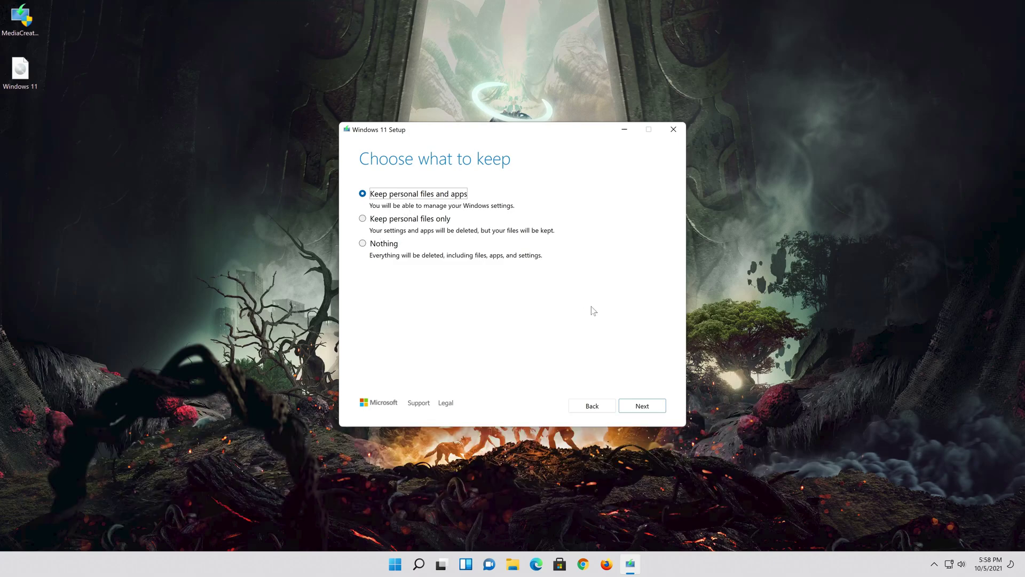
left_click(648, 407)
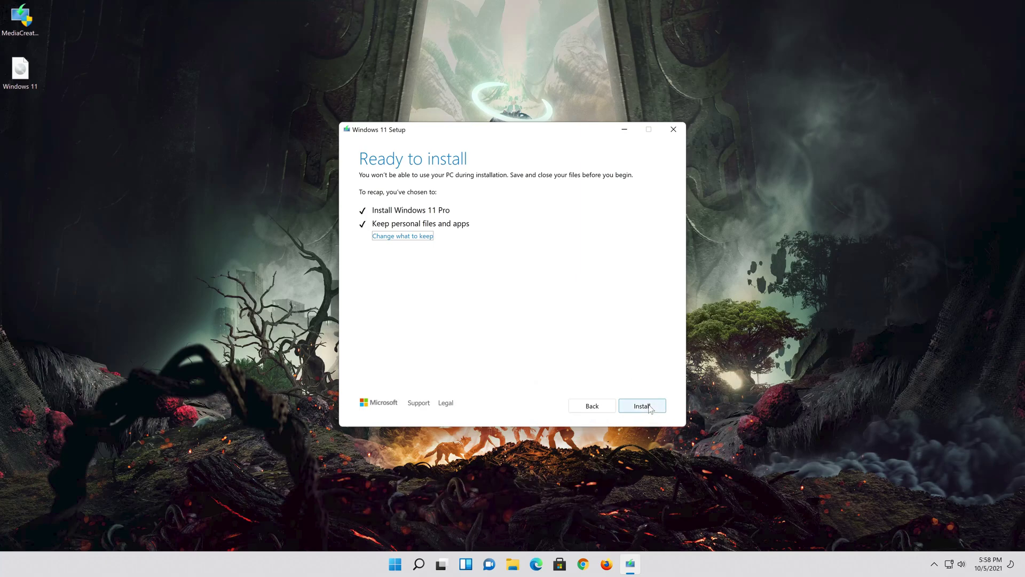
left_click(642, 406)
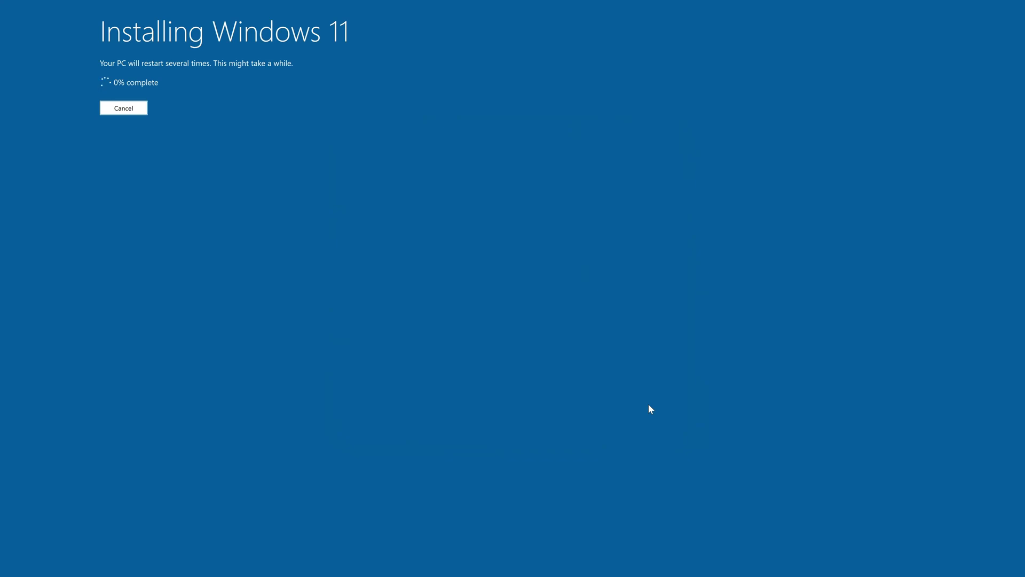